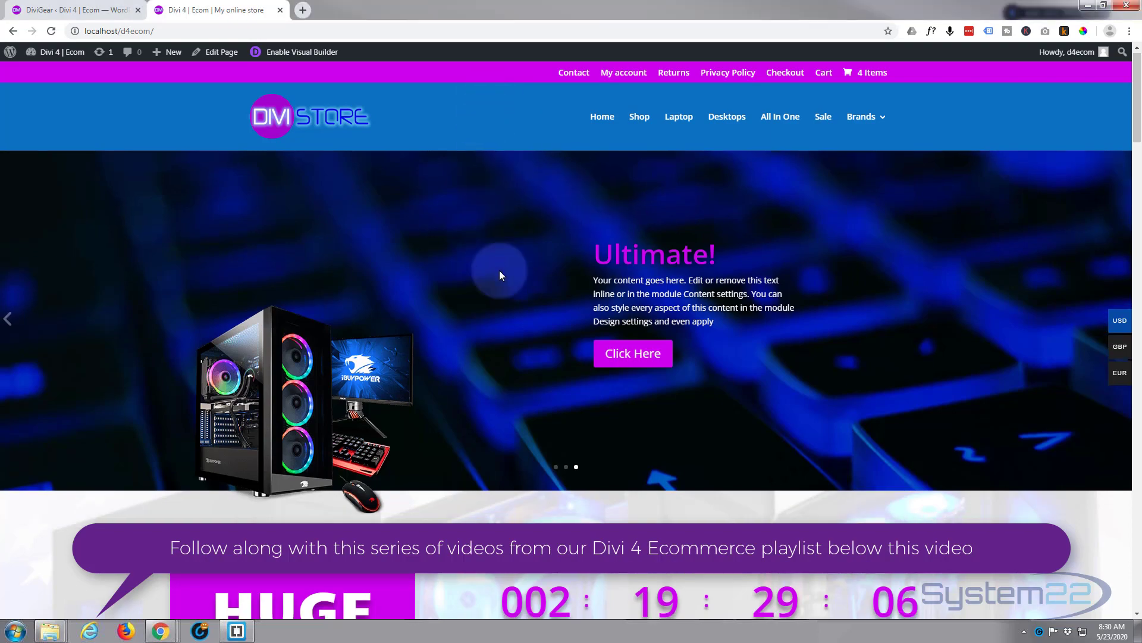
# - Look over the store home page down to the product carousel, view the Mac 27" All In One product page and return
pyautogui.scroll(-10, 499, 272)
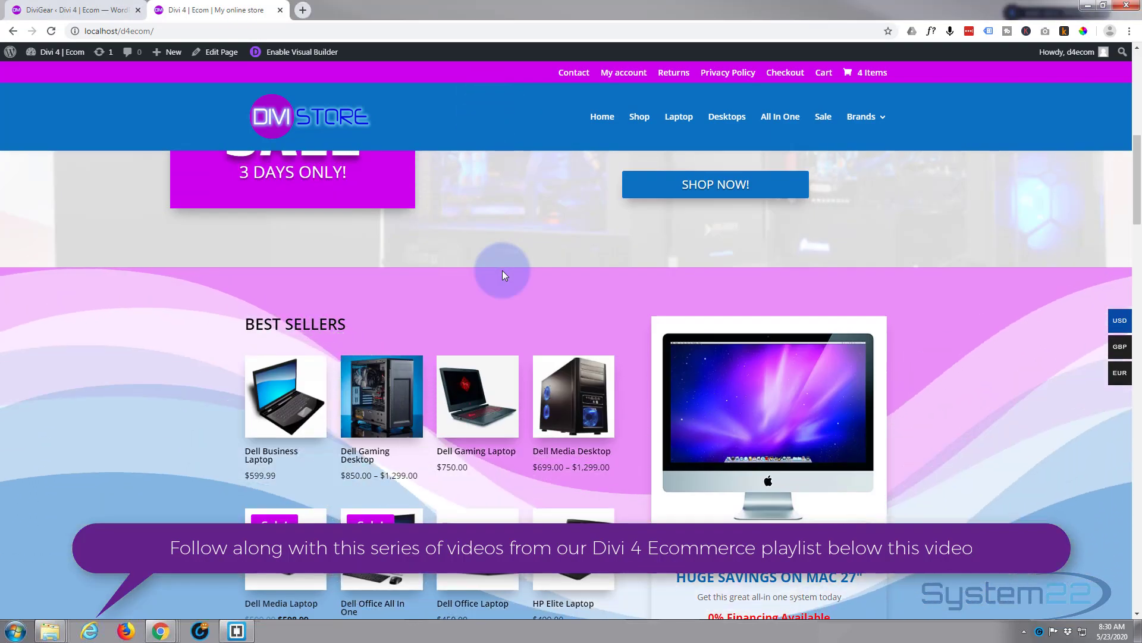
pyautogui.scroll(-7, 517, 278)
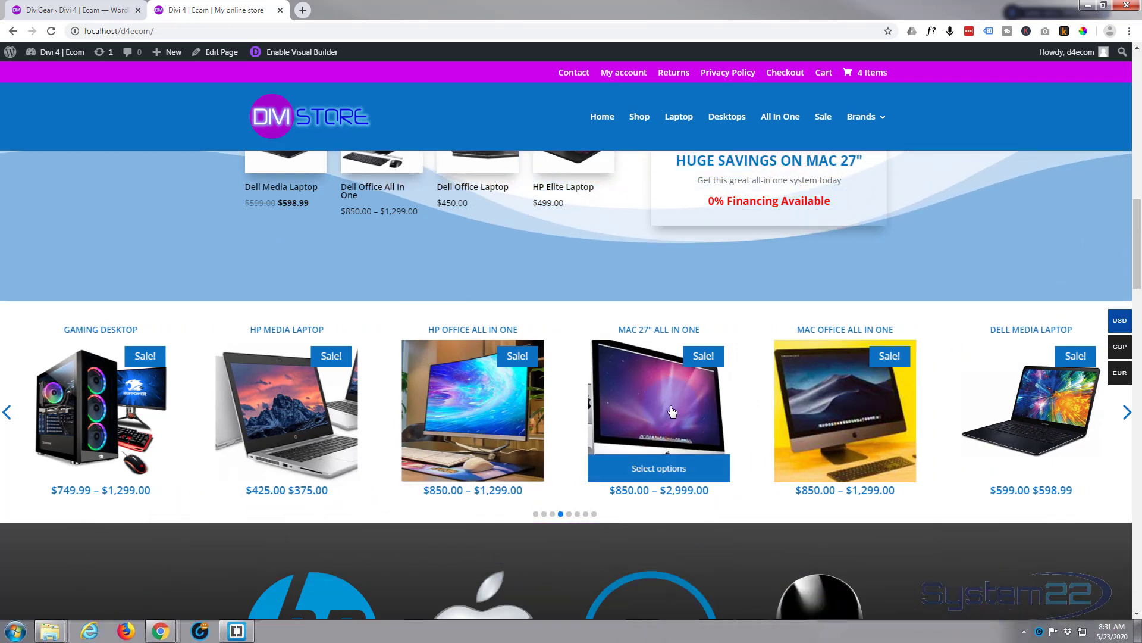
pyautogui.click(664, 413)
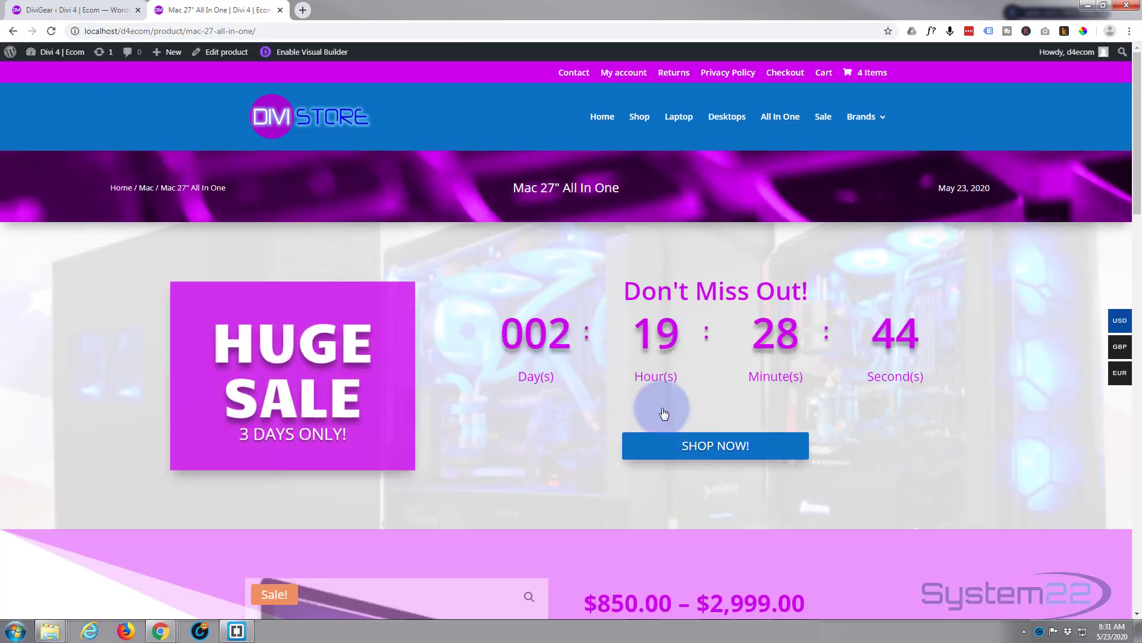
pyautogui.scroll(-5, 680, 405)
pyautogui.scroll(4, 682, 405)
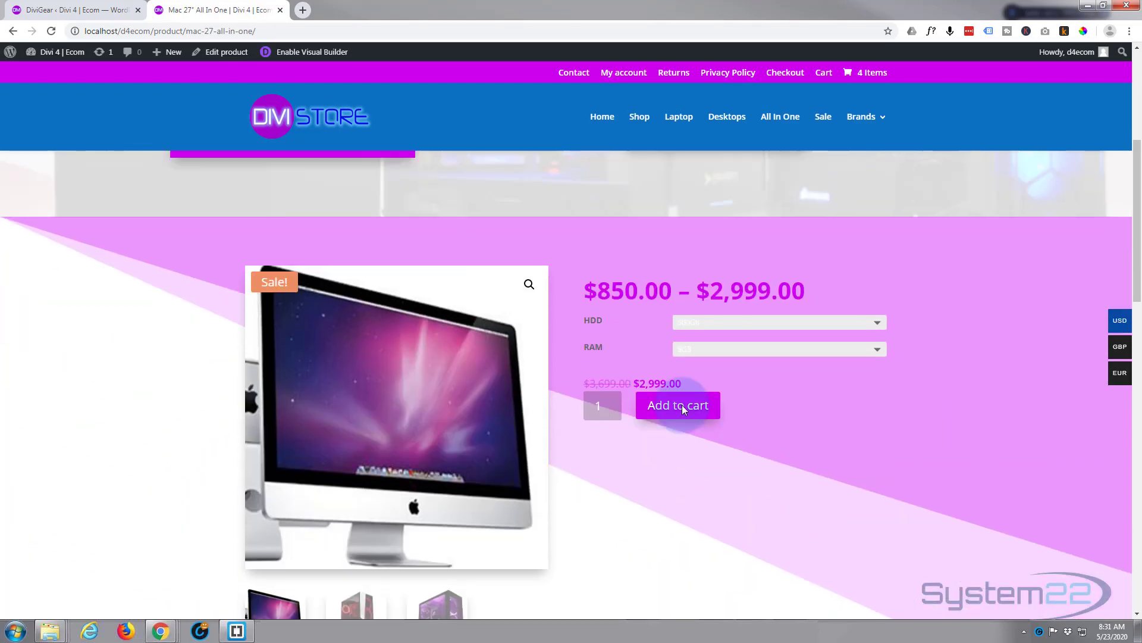
pyautogui.scroll(2, 682, 405)
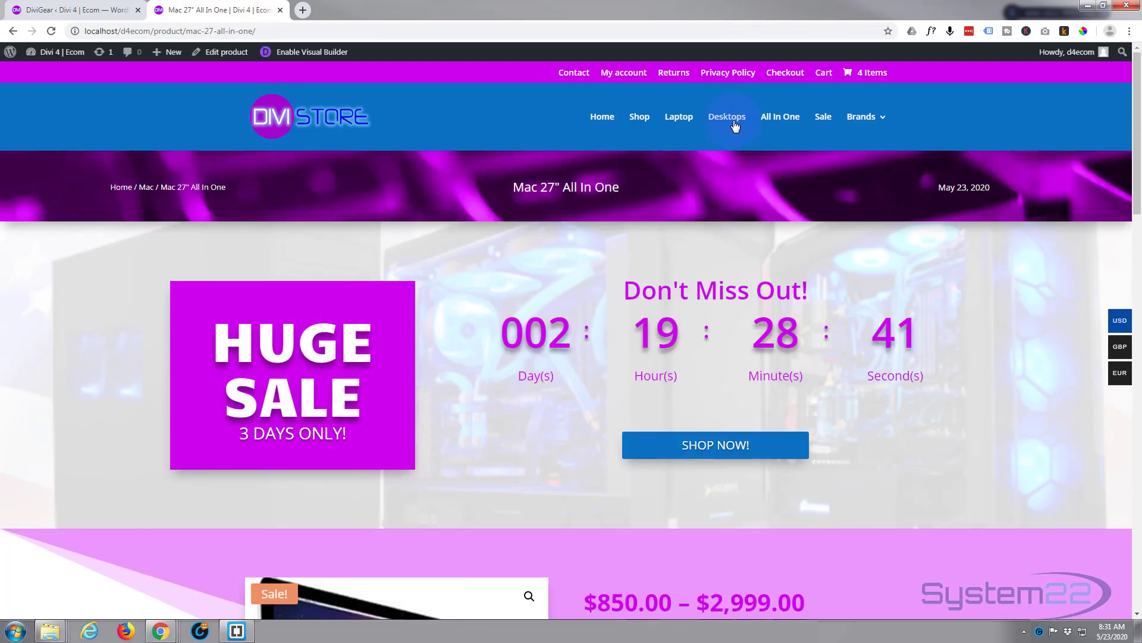
pyautogui.click(12, 31)
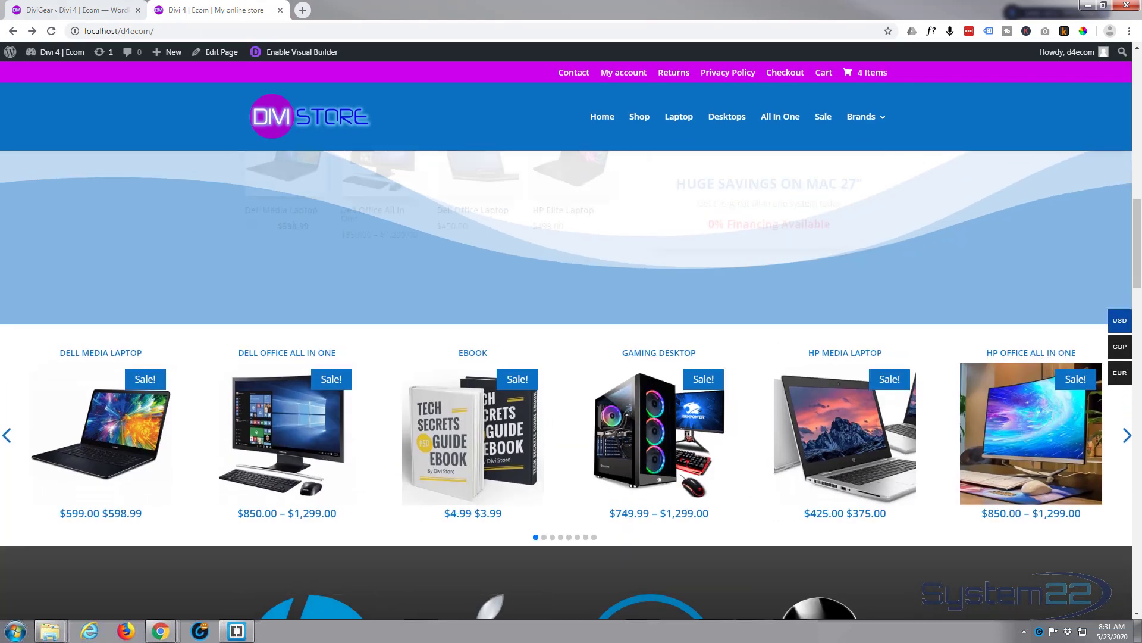
# - Find the Divi Product Carousel Module on the DiviGear products page in the browser
pyautogui.moveTo(467, 19); pyautogui.dragTo(407, 8)
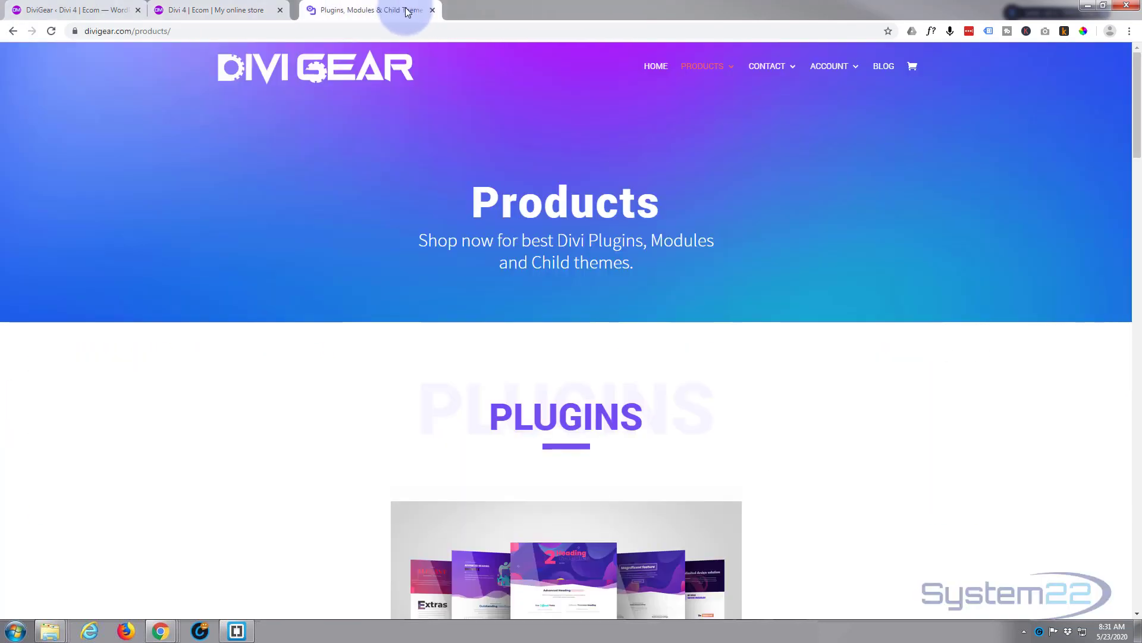
pyautogui.scroll(-6, 582, 322)
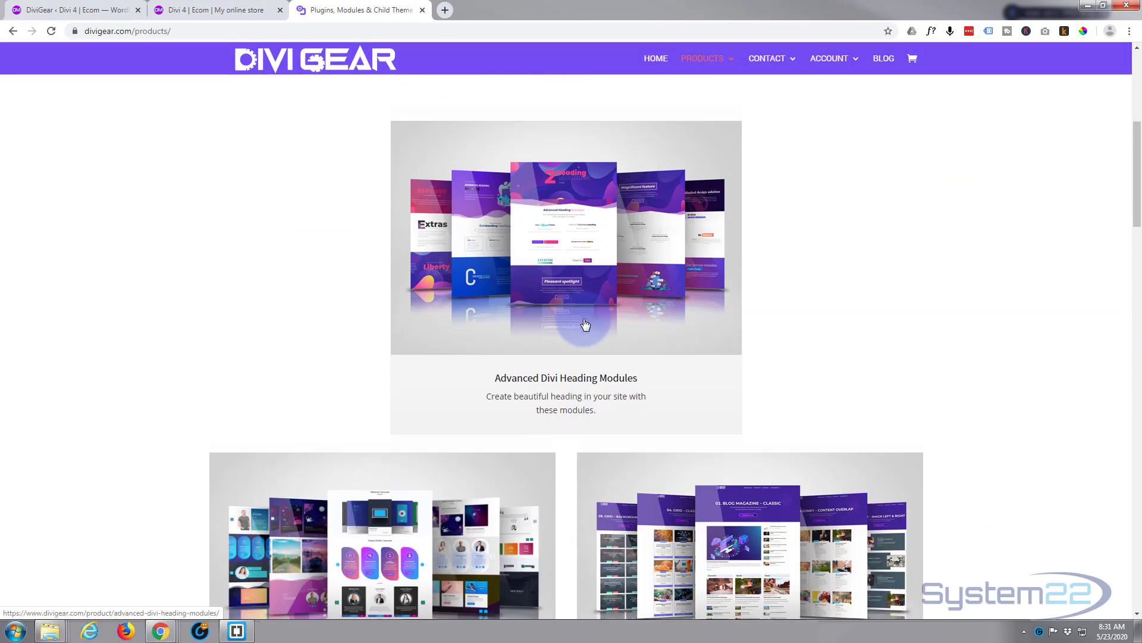
pyautogui.scroll(-10, 585, 324)
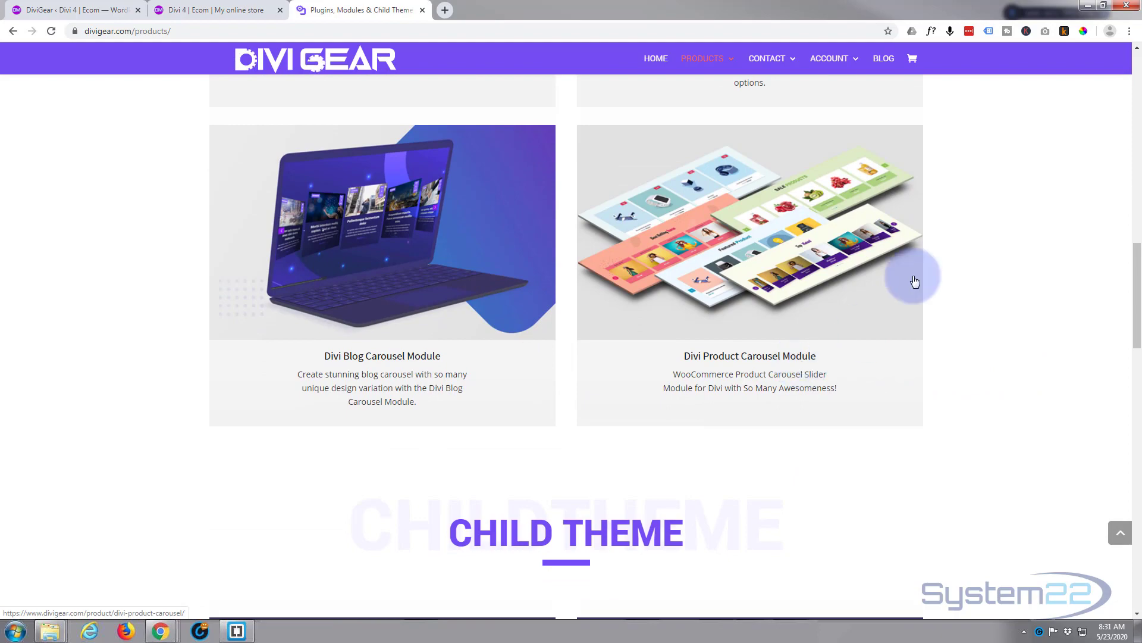
# - Return to the store home page and enable the Visual Builder on it
pyautogui.click(179, 10)
pyautogui.scroll(3, 224, 261)
pyautogui.scroll(15, 224, 258)
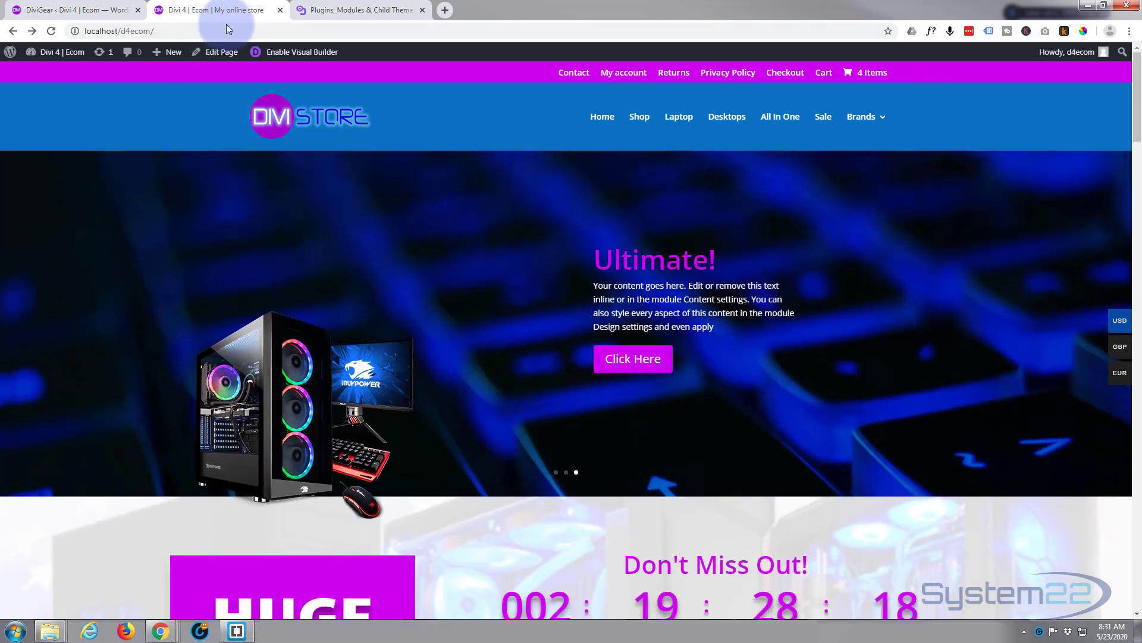
pyautogui.click(296, 53)
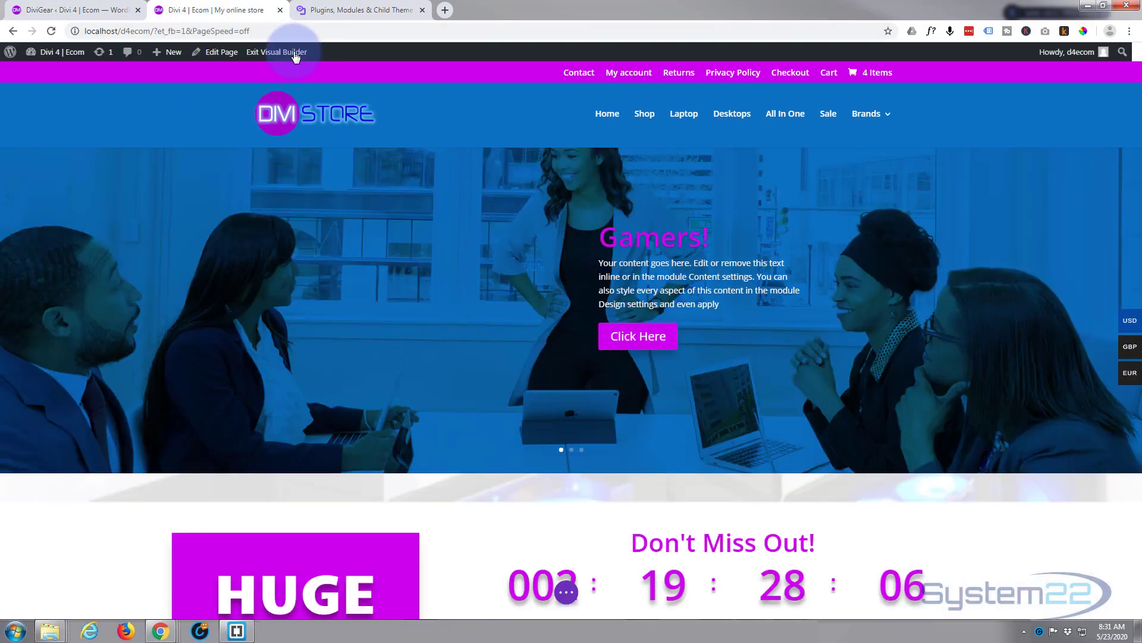
# - Delete the section holding the existing product carousel, between the best sellers and the brand logos
pyautogui.scroll(-15, 330, 130)
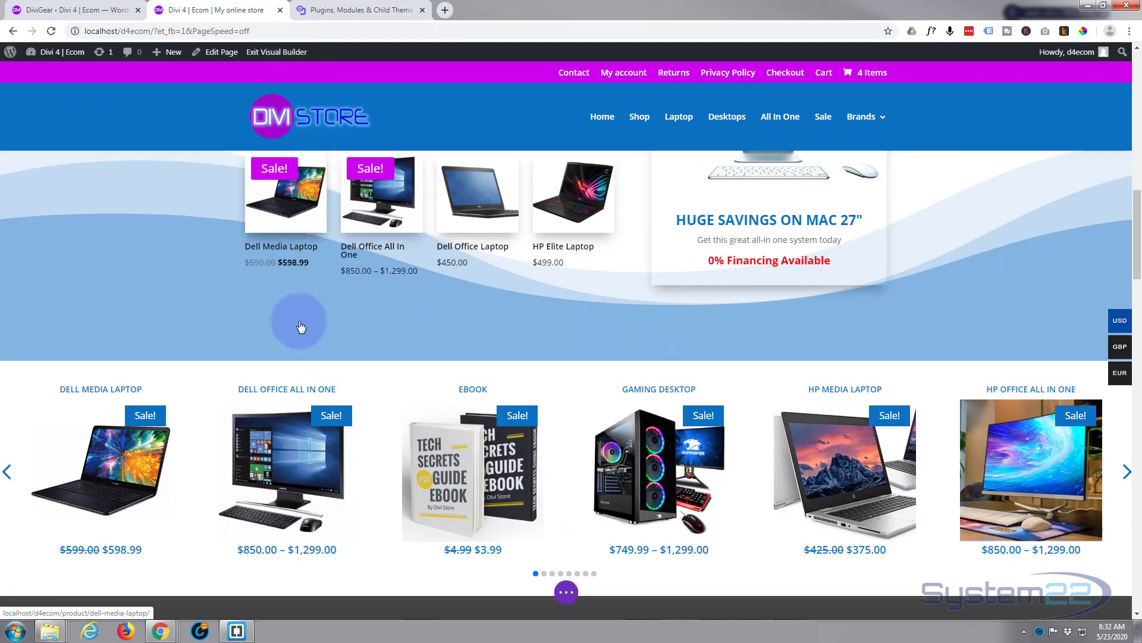
pyautogui.moveTo(367, 397)
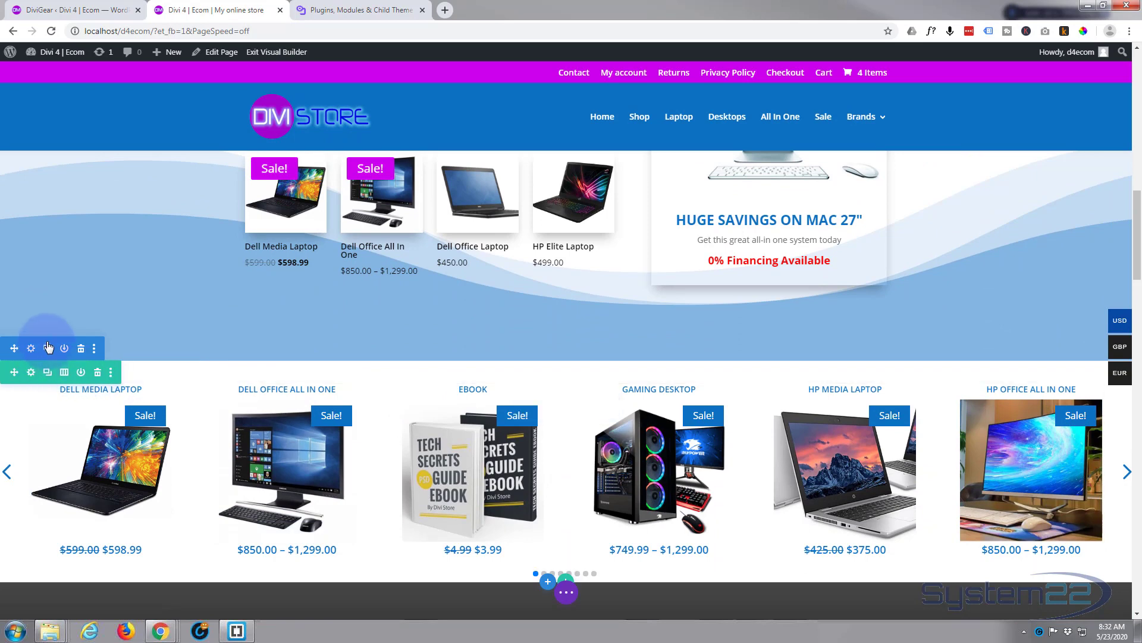
pyautogui.click(81, 351)
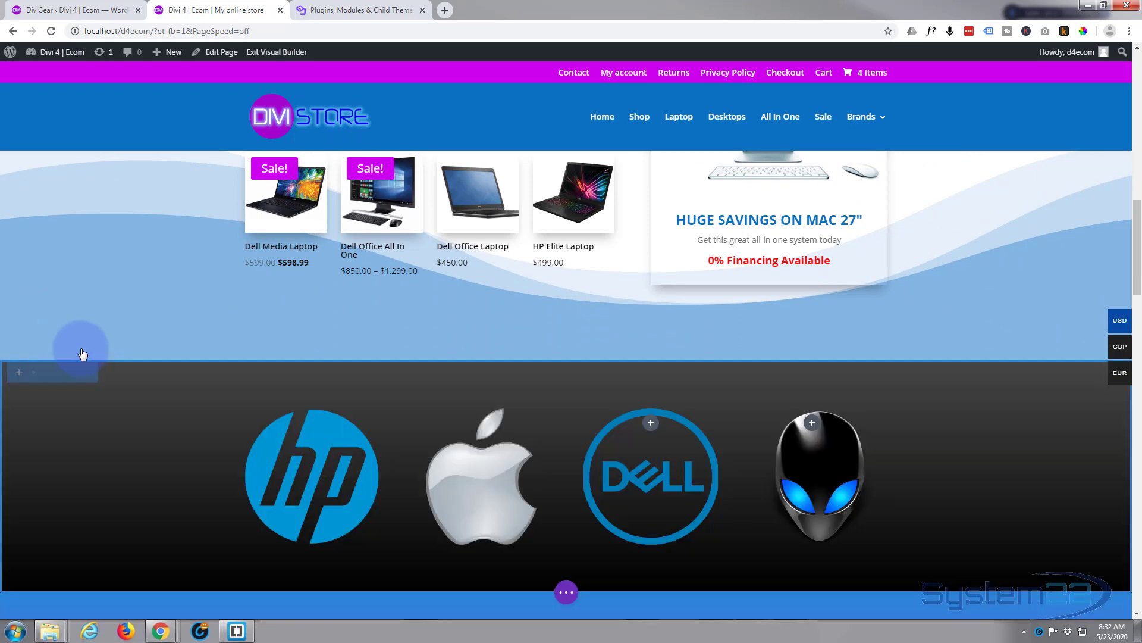
# - Insert a regular section with a single-column row between the best sellers section and the brand logos
pyautogui.click(566, 361)
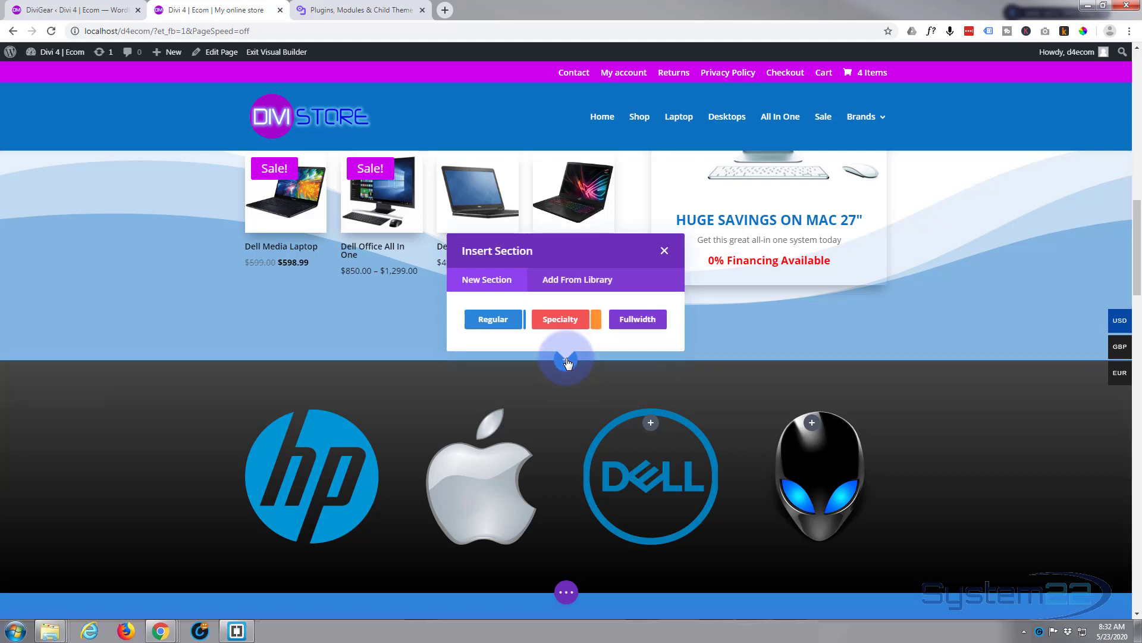
pyautogui.click(492, 330)
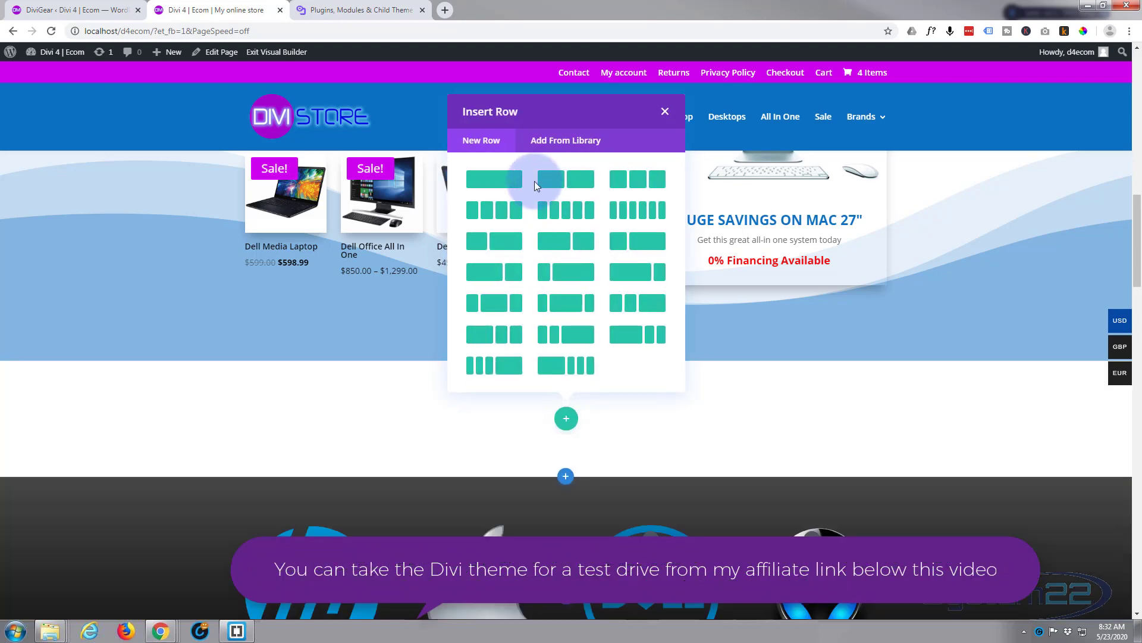
pyautogui.click(492, 180)
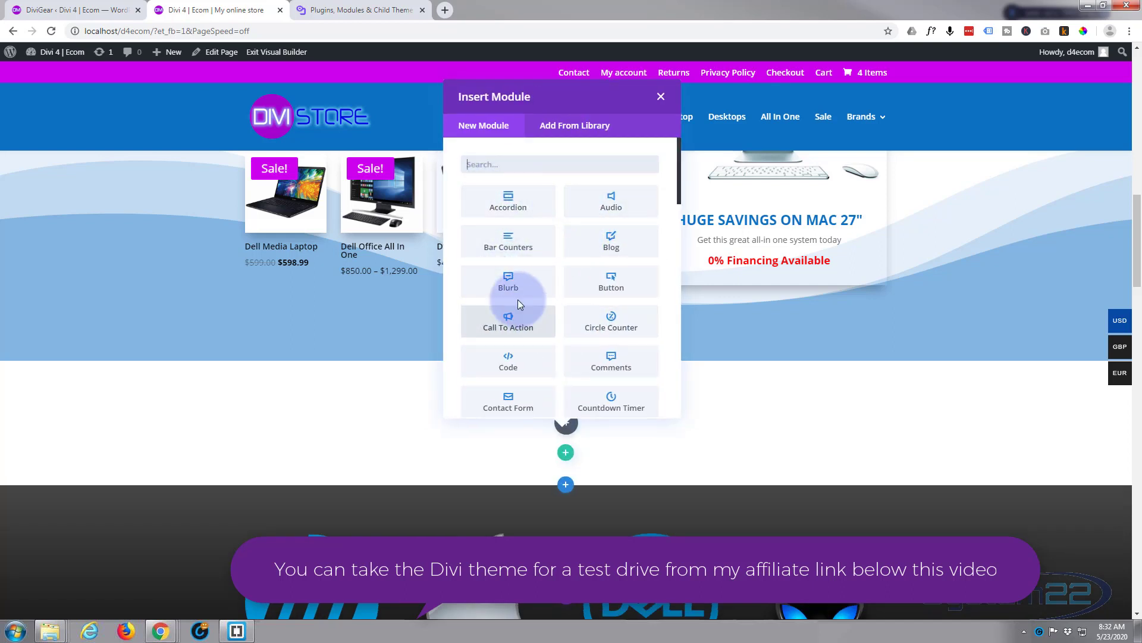
# - Add a Product Carousel module to the new single-column row
pyautogui.scroll(-12, 518, 304)
pyautogui.scroll(-1, 518, 304)
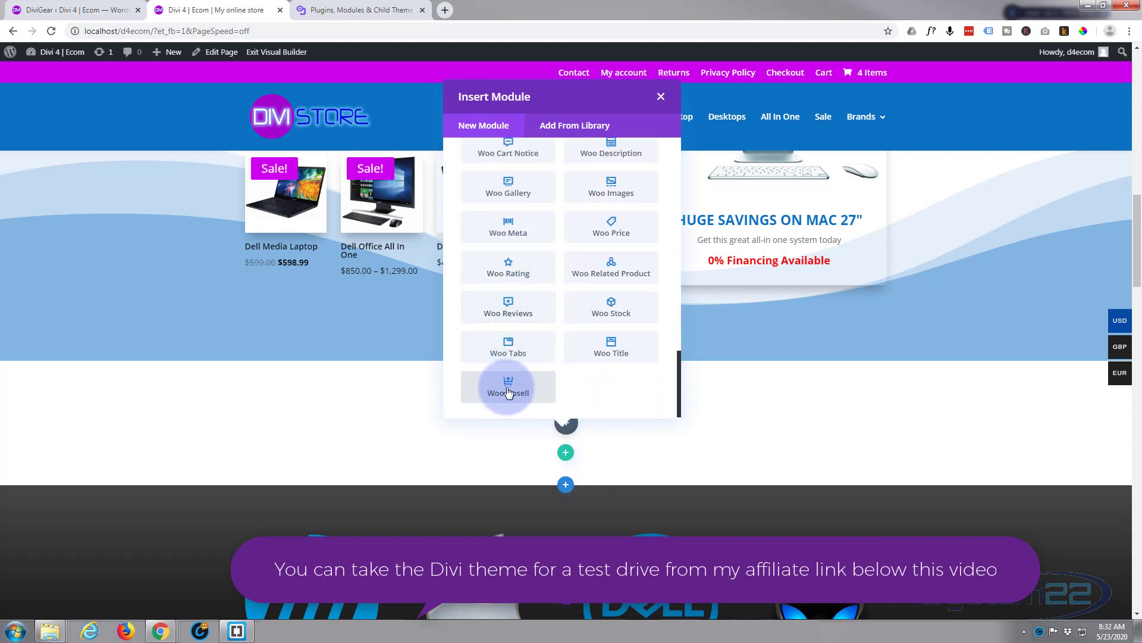
pyautogui.scroll(12, 540, 284)
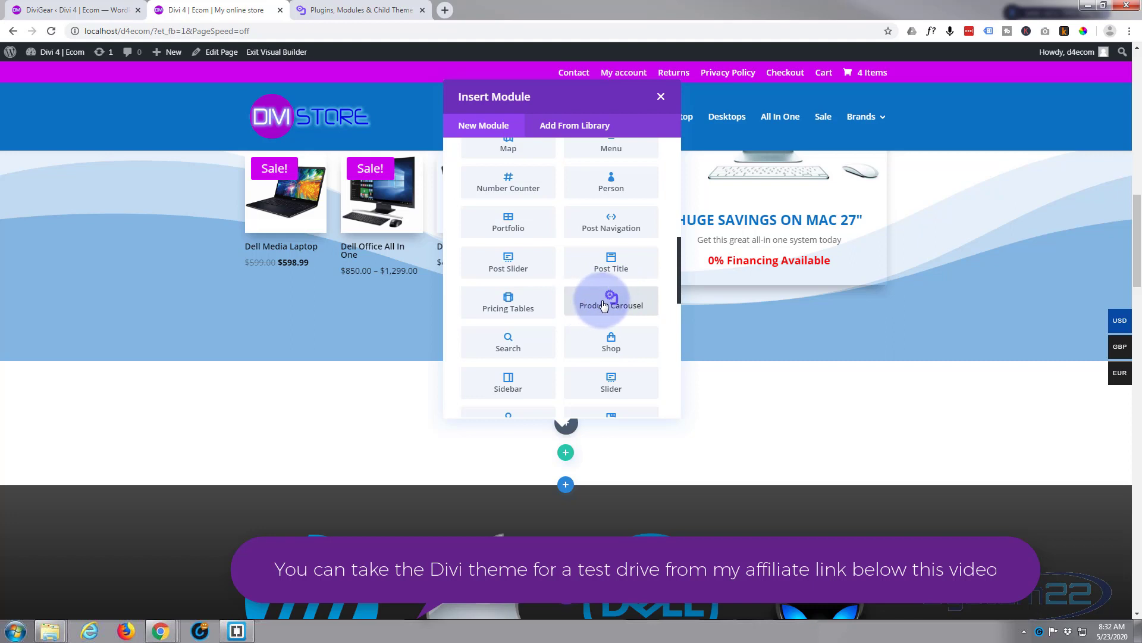
pyautogui.click(604, 305)
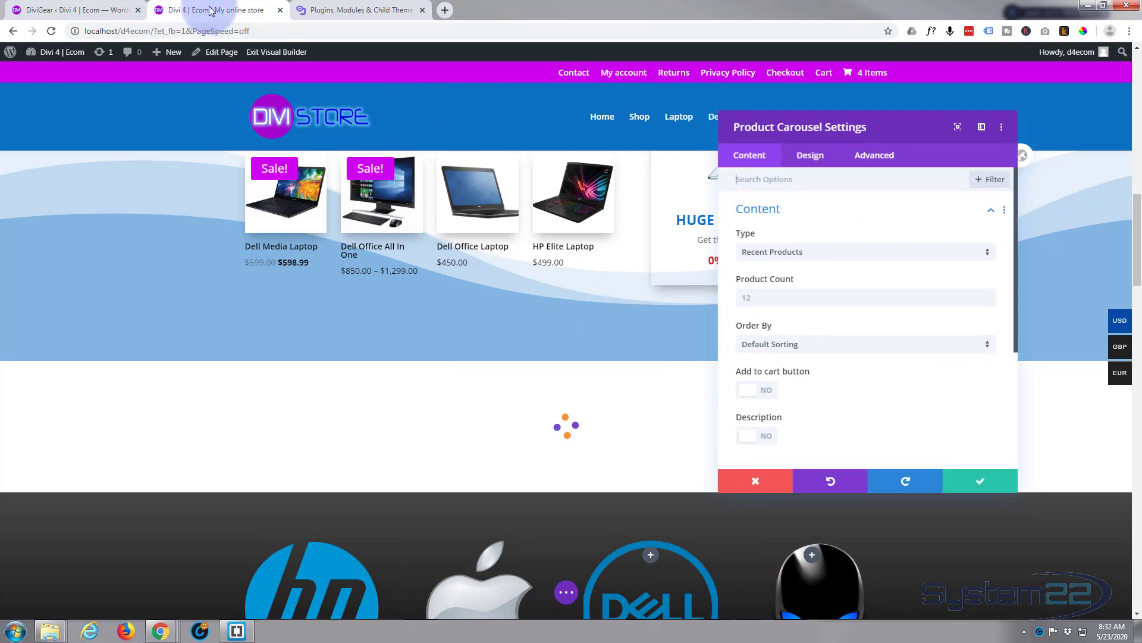
pyautogui.click(76, 10)
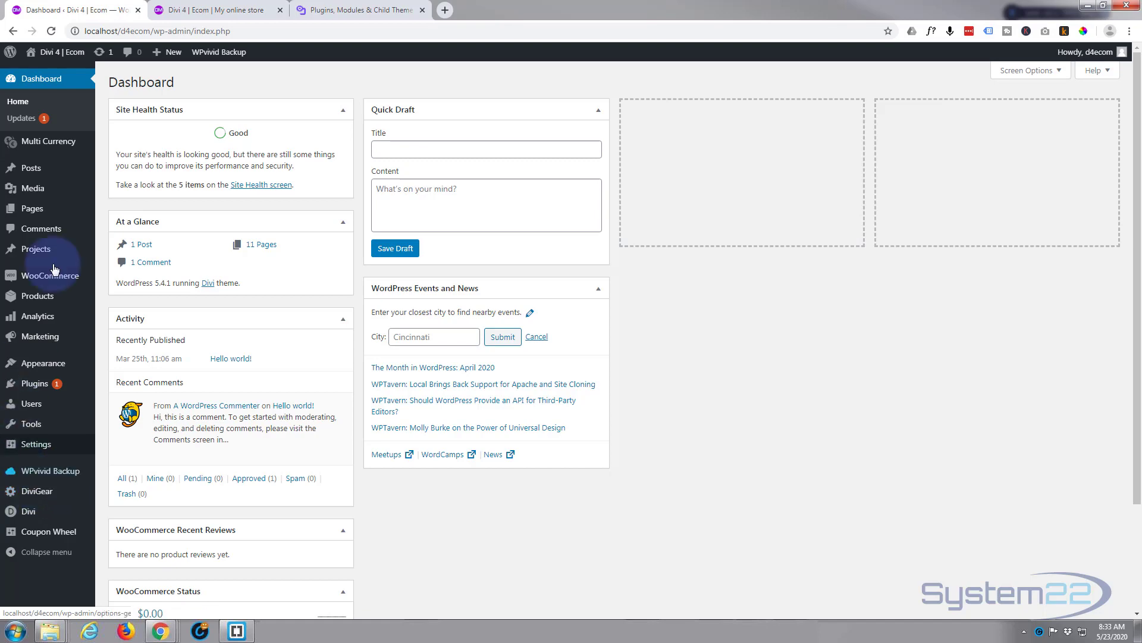
pyautogui.click(222, 11)
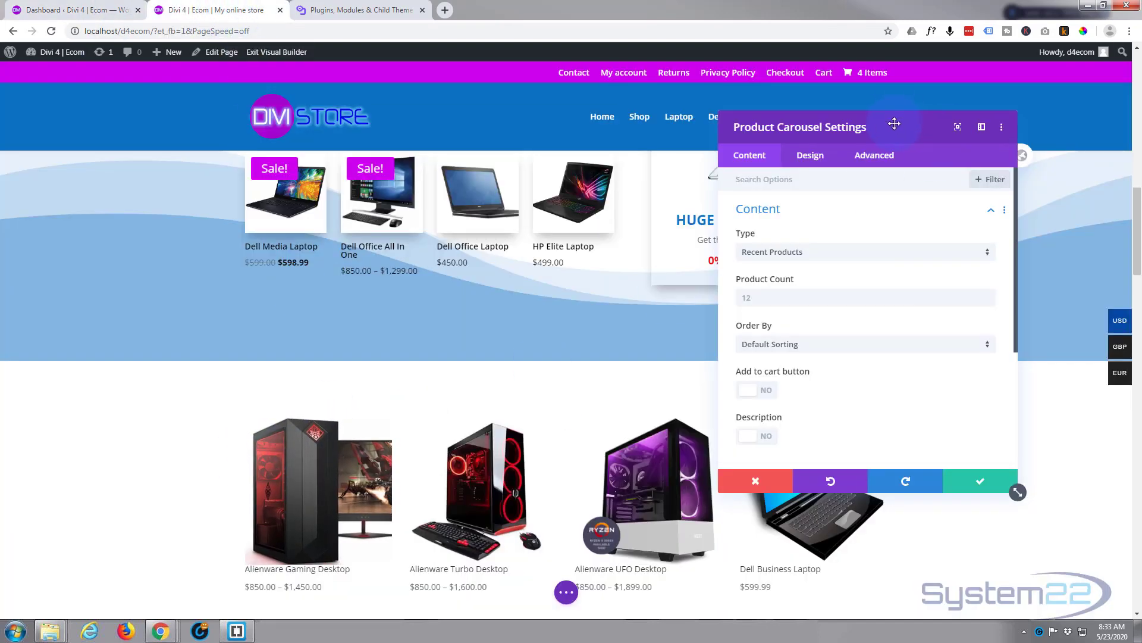
# - Set the product type of the new Product Carousel to Sale Products
pyautogui.moveTo(897, 126); pyautogui.dragTo(911, 109)
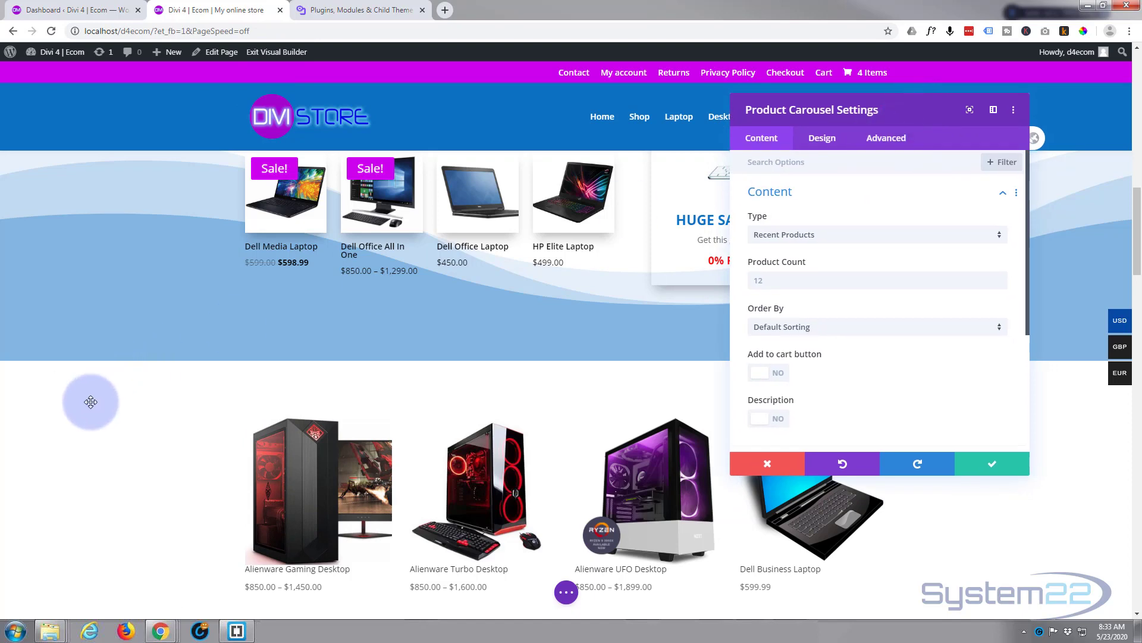
pyautogui.scroll(-3, 92, 401)
pyautogui.scroll(3, 93, 399)
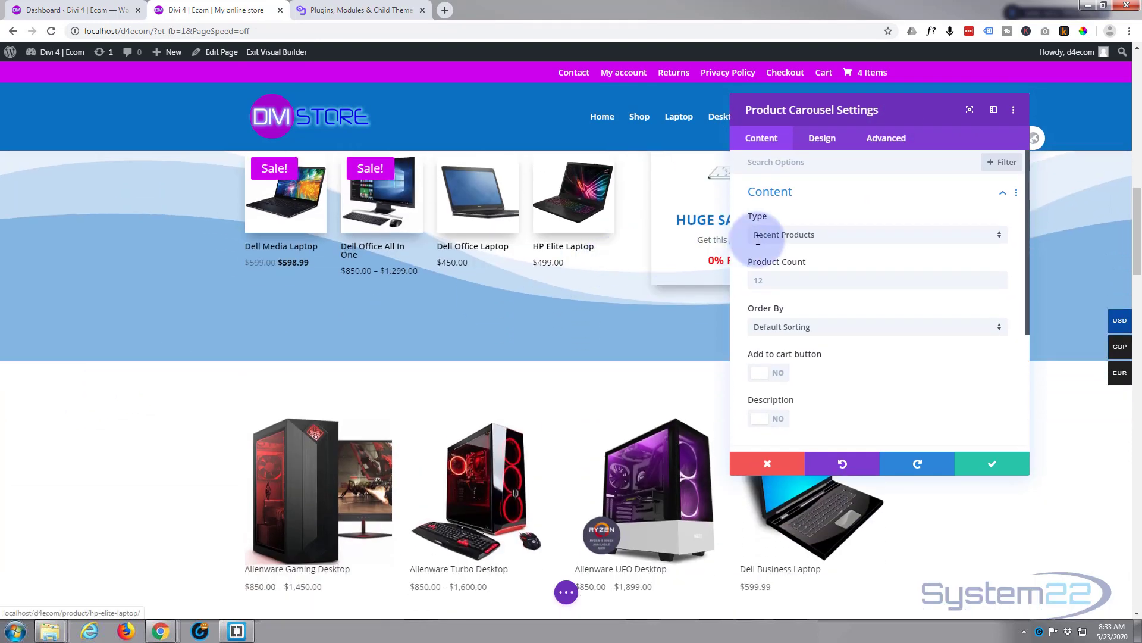
pyautogui.click(880, 240)
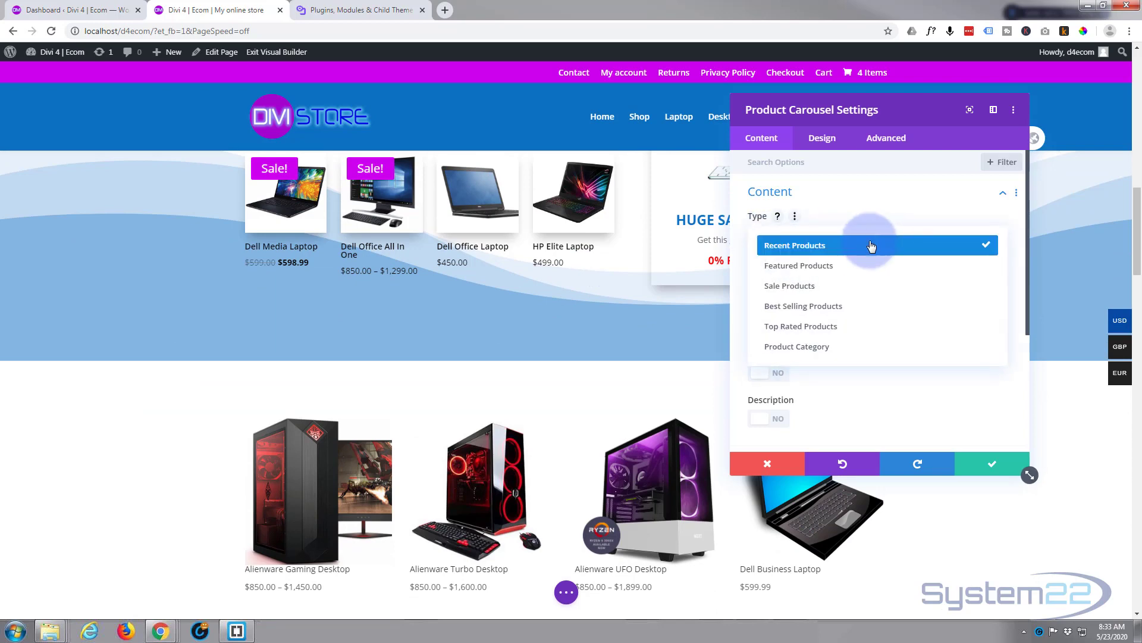
pyautogui.click(807, 288)
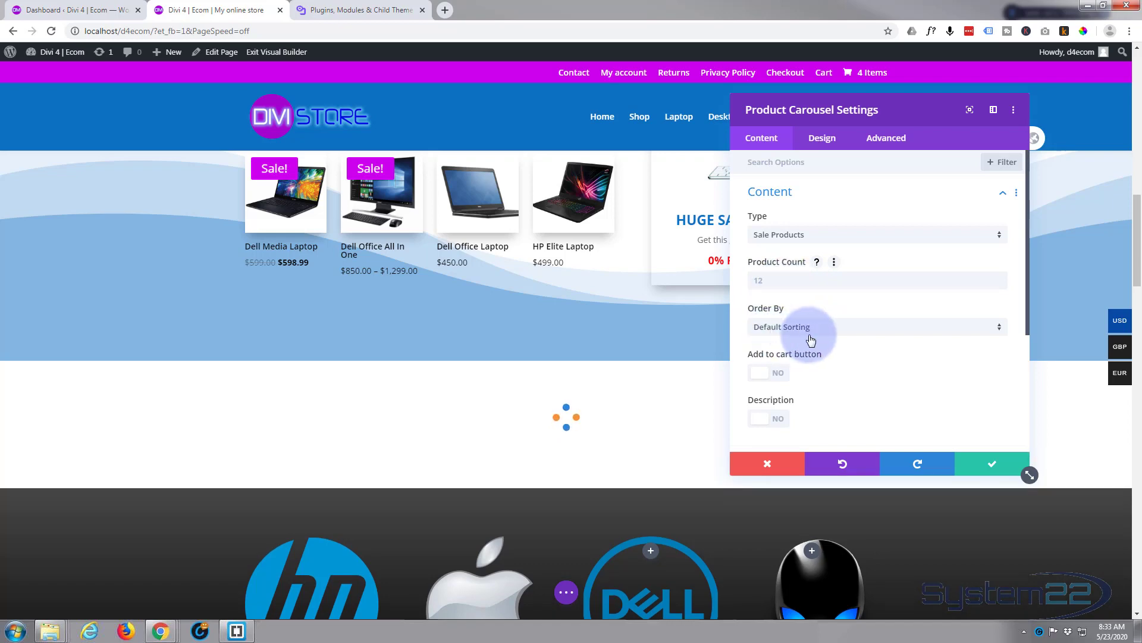
pyautogui.click(852, 328)
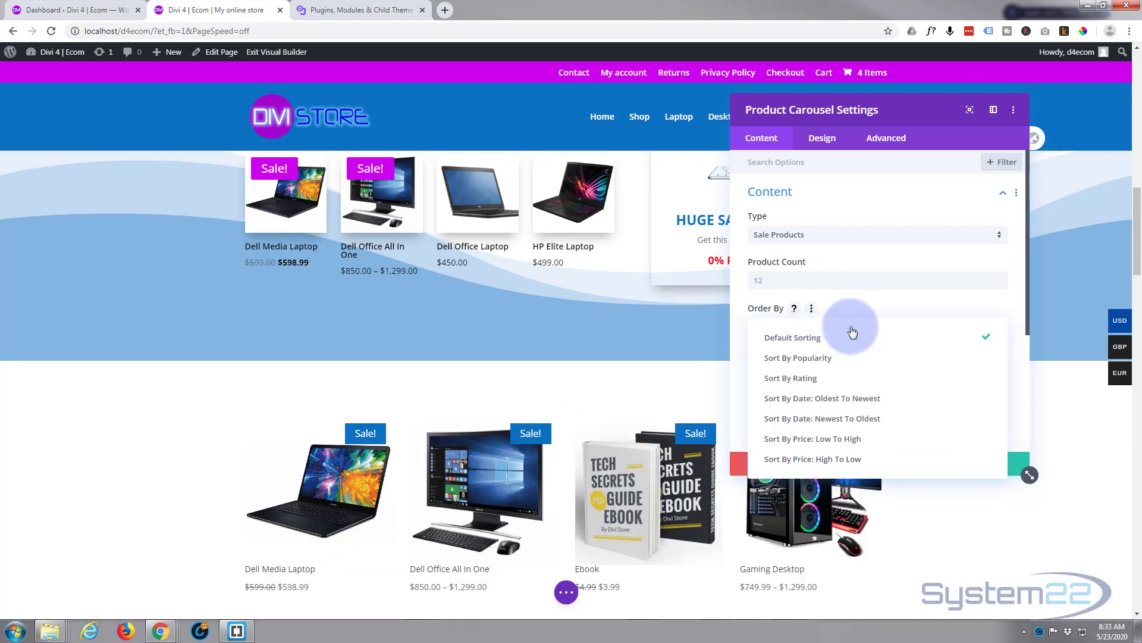
pyautogui.click(856, 305)
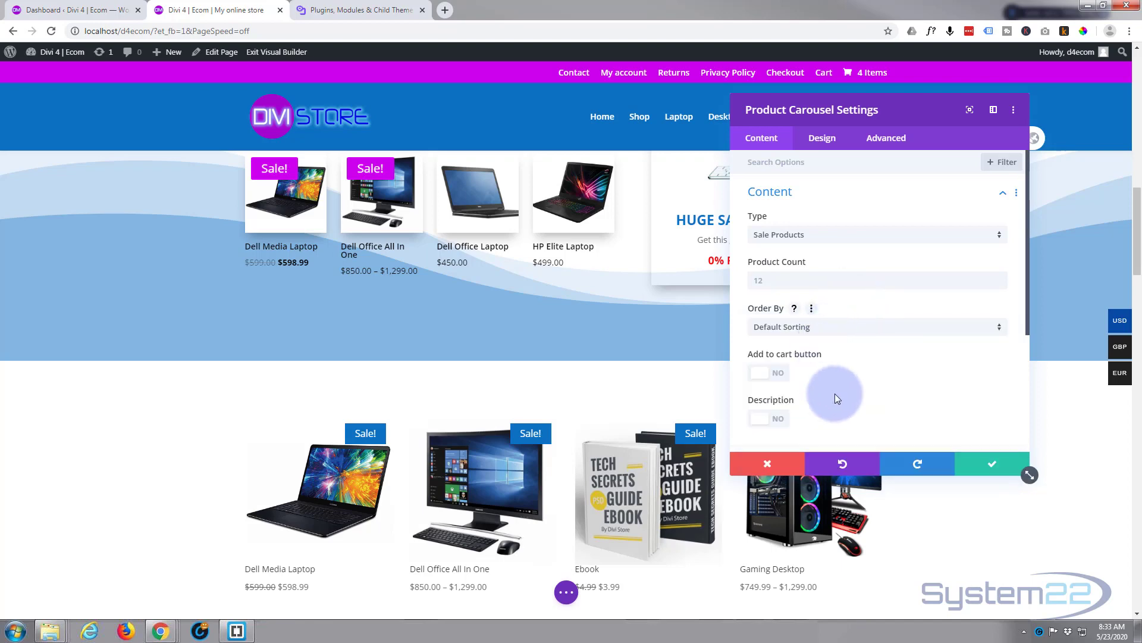
# - Turn on the Add to cart button for the products in the carousel
pyautogui.scroll(-1, 838, 373)
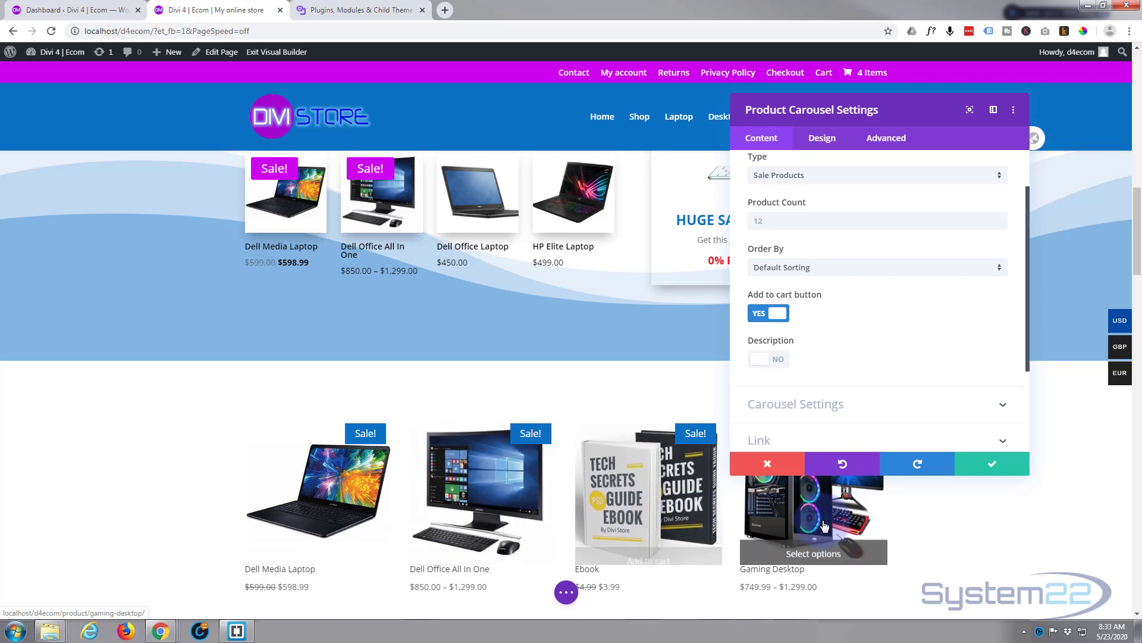
pyautogui.click(272, 580)
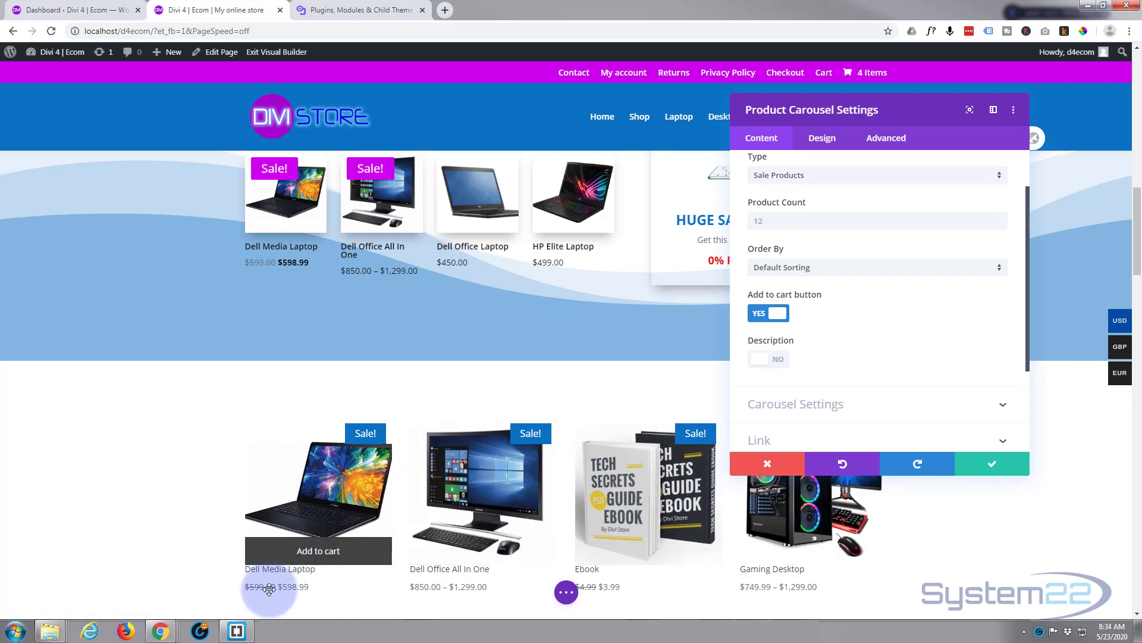
pyautogui.click(320, 552)
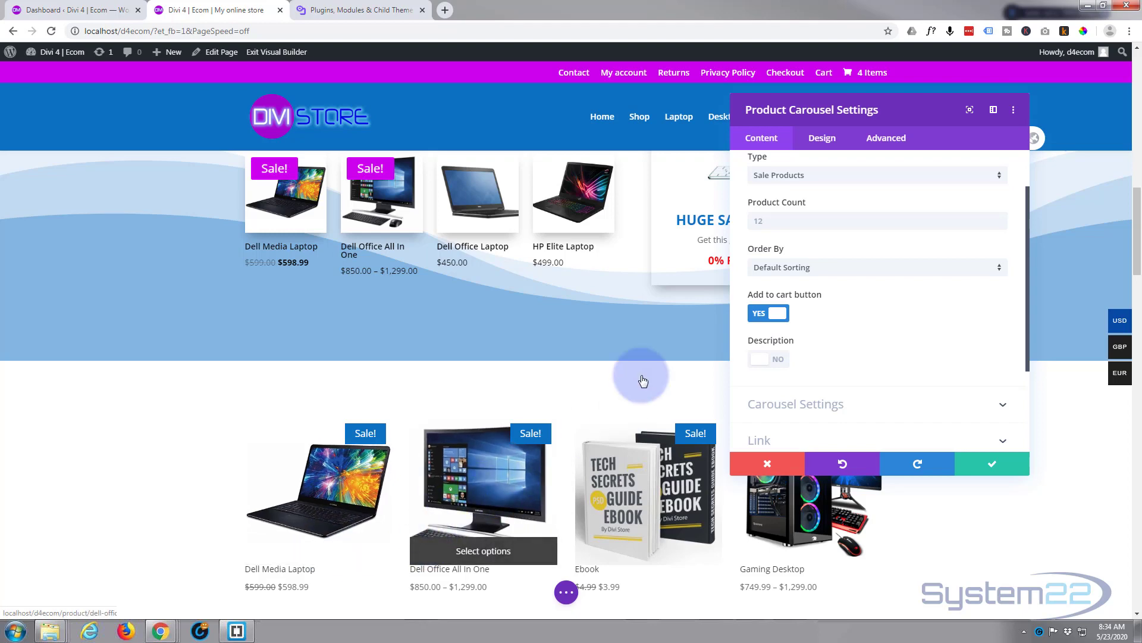
# - Review the Carousel Settings options for columns and spacing, and save the Product Carousel module
pyautogui.scroll(-3, 869, 318)
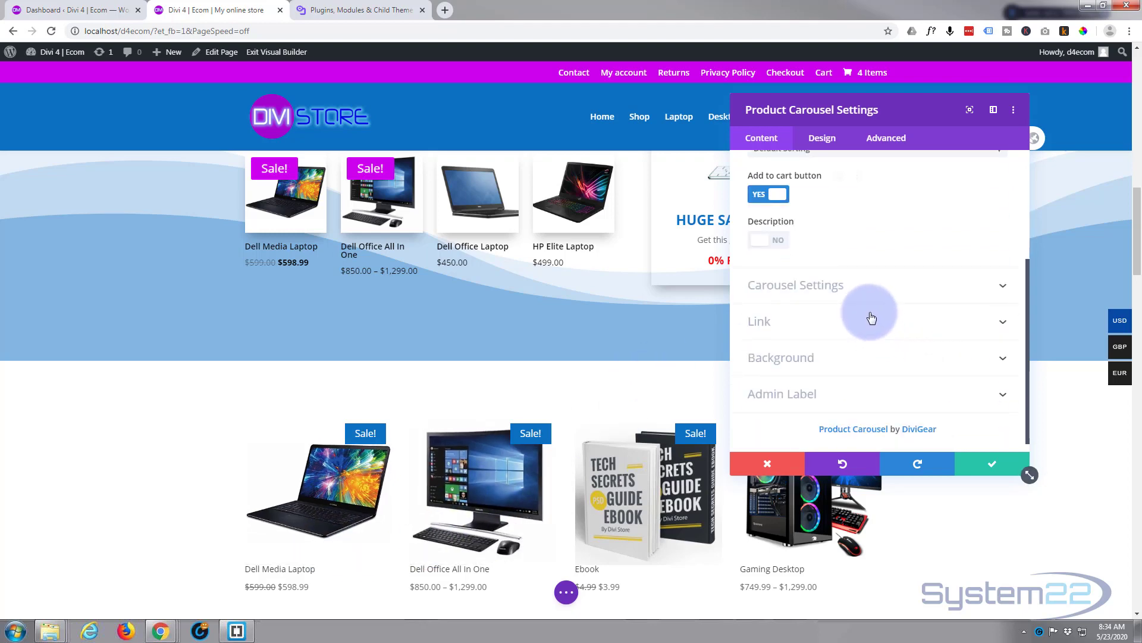
pyautogui.click(904, 287)
pyautogui.scroll(2, 903, 288)
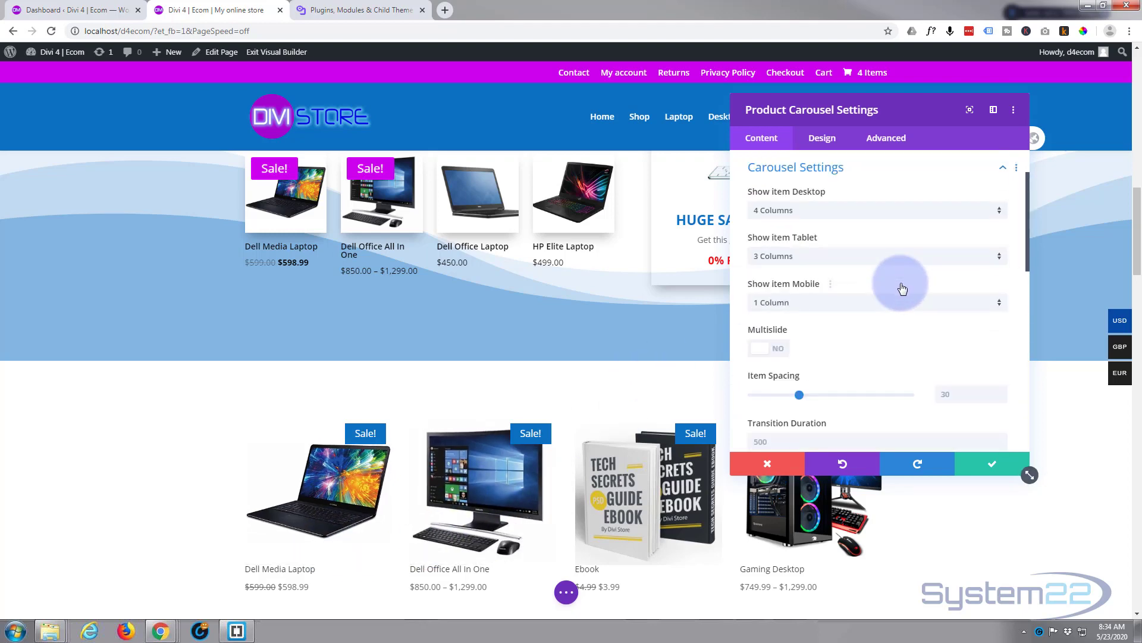
pyautogui.click(1002, 473)
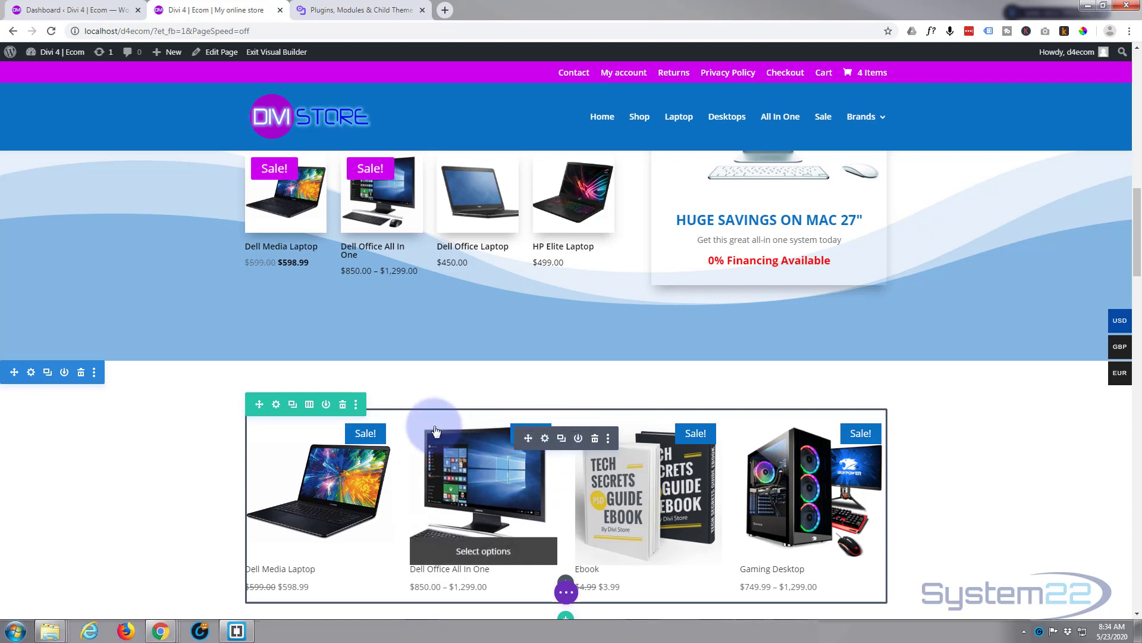
# - Set the carousel row's width and max width to 100% and save the row settings
pyautogui.click(275, 404)
pyautogui.click(829, 133)
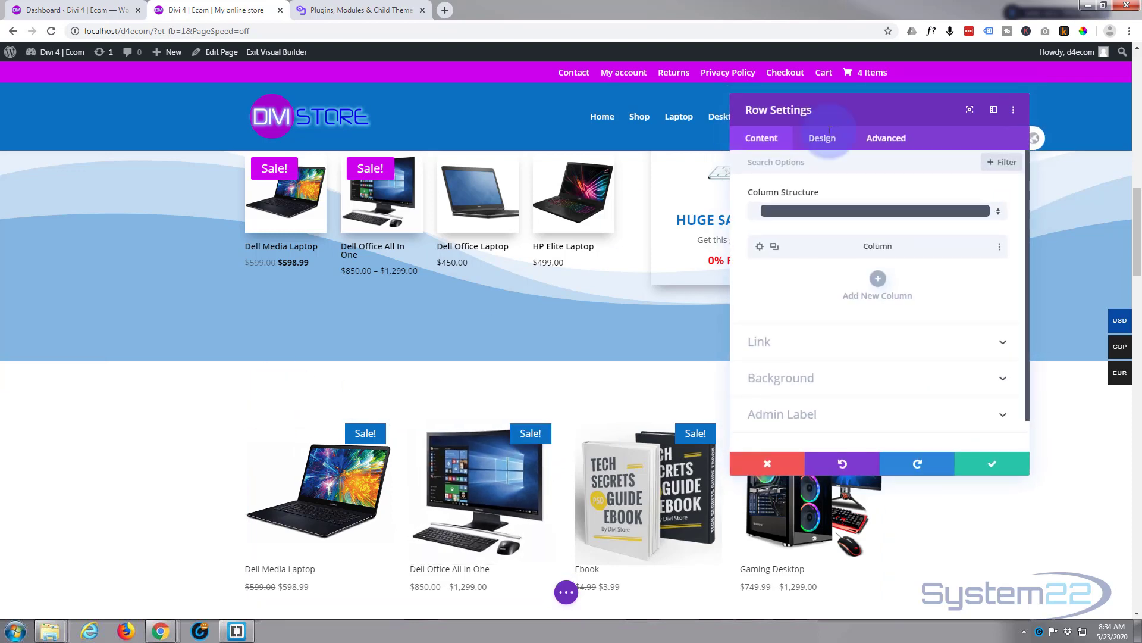
pyautogui.click(864, 218)
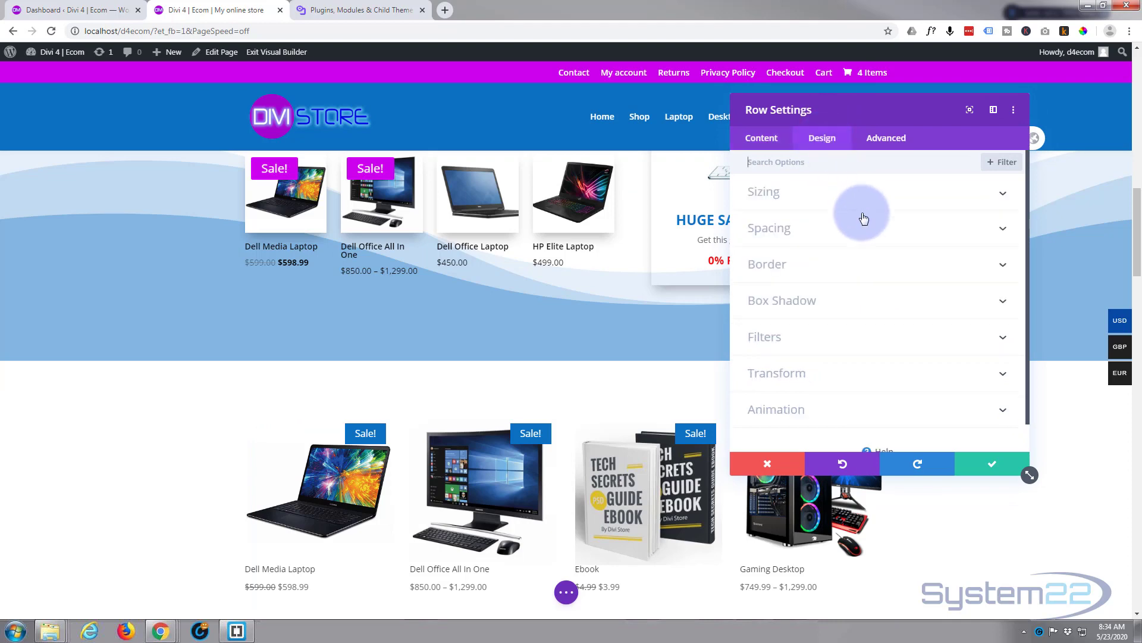
pyautogui.click(848, 186)
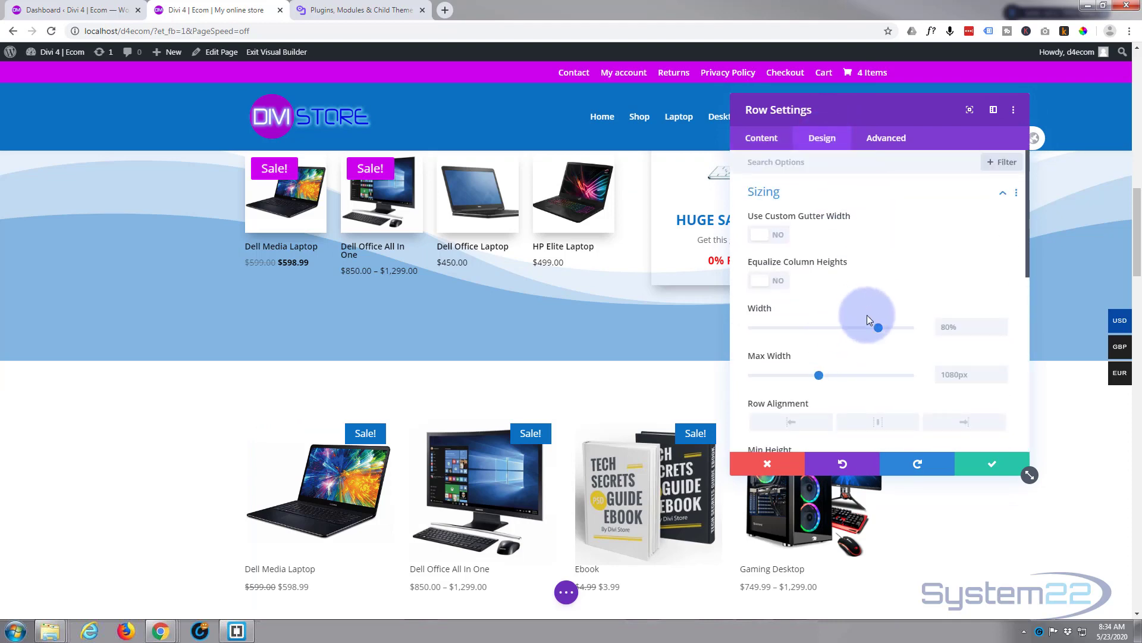
pyautogui.moveTo(880, 326); pyautogui.dragTo(971, 335)
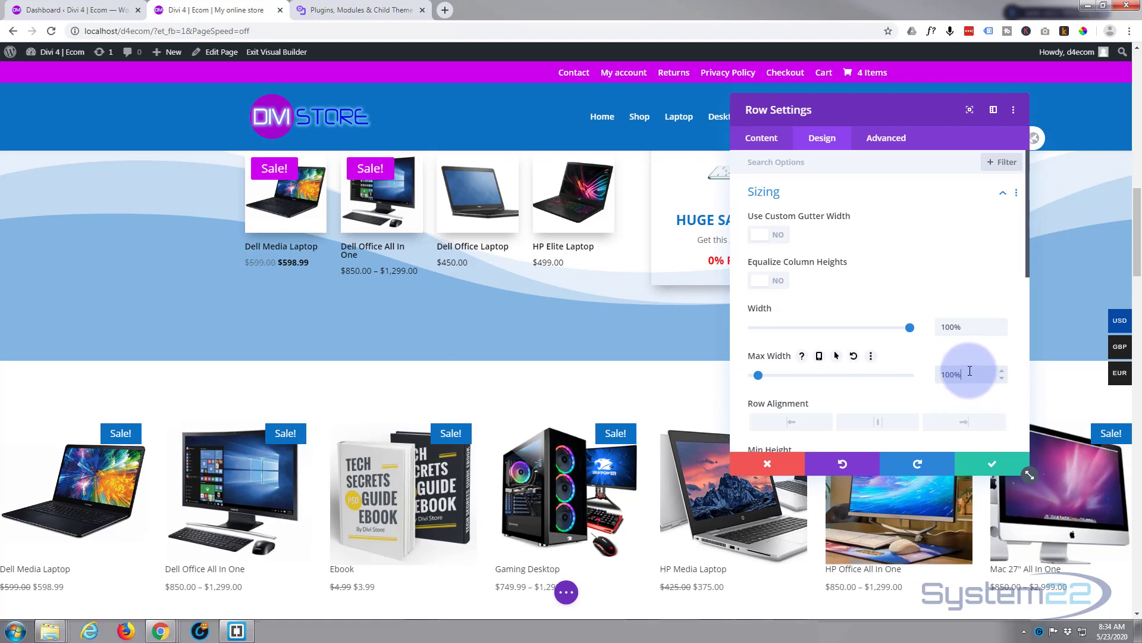
pyautogui.click(998, 463)
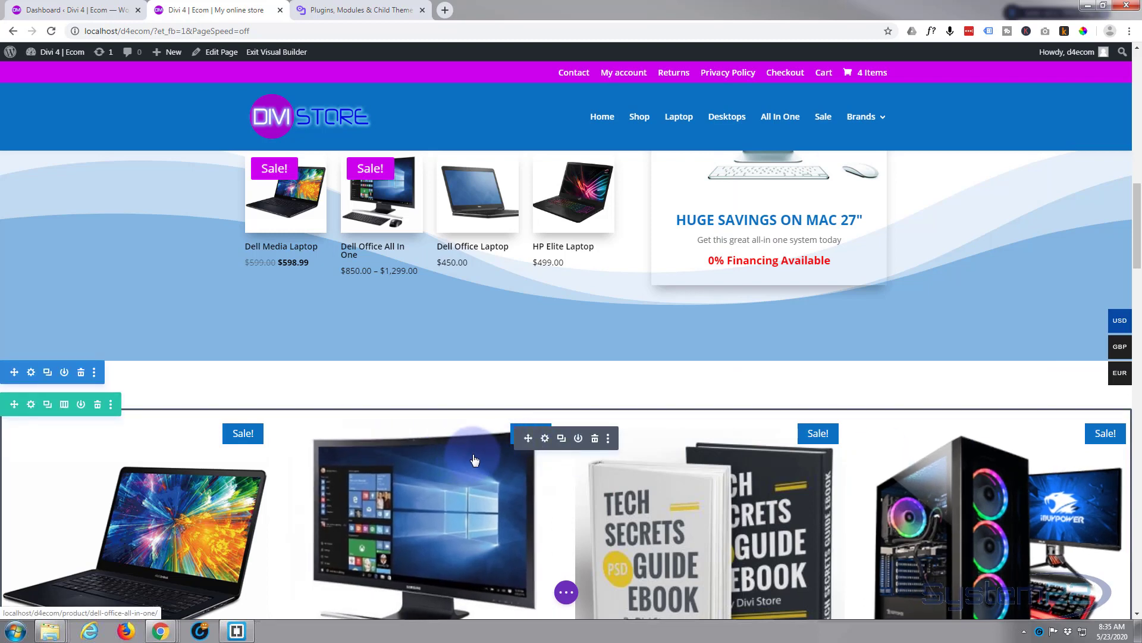
# - Set the Product Carousel to show 6 columns on desktop
pyautogui.click(545, 439)
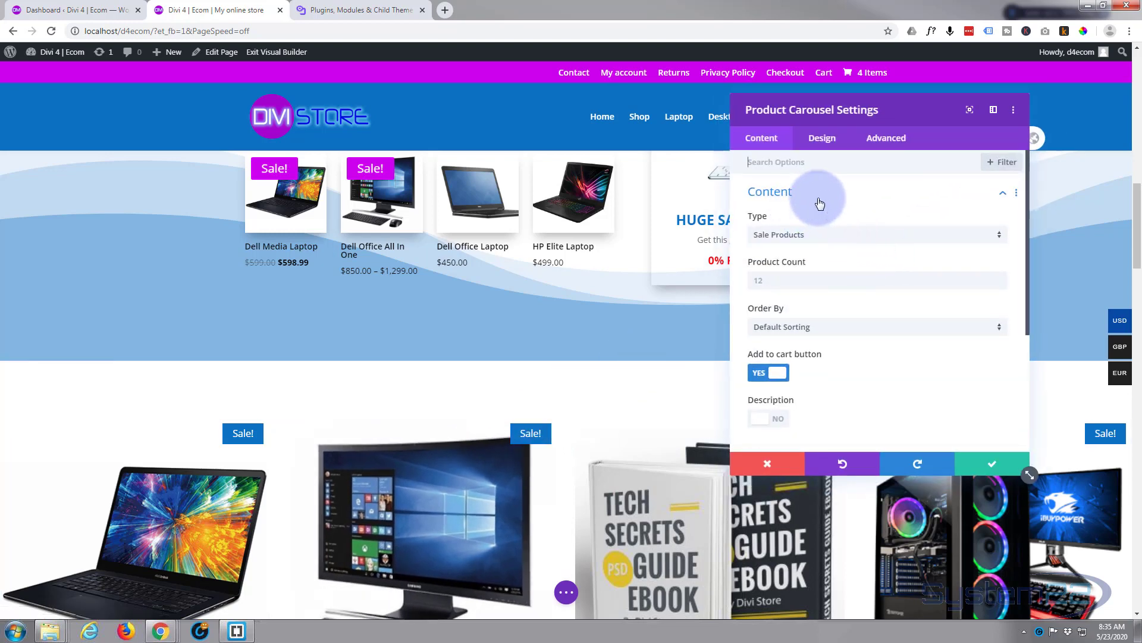
pyautogui.scroll(-4, 818, 217)
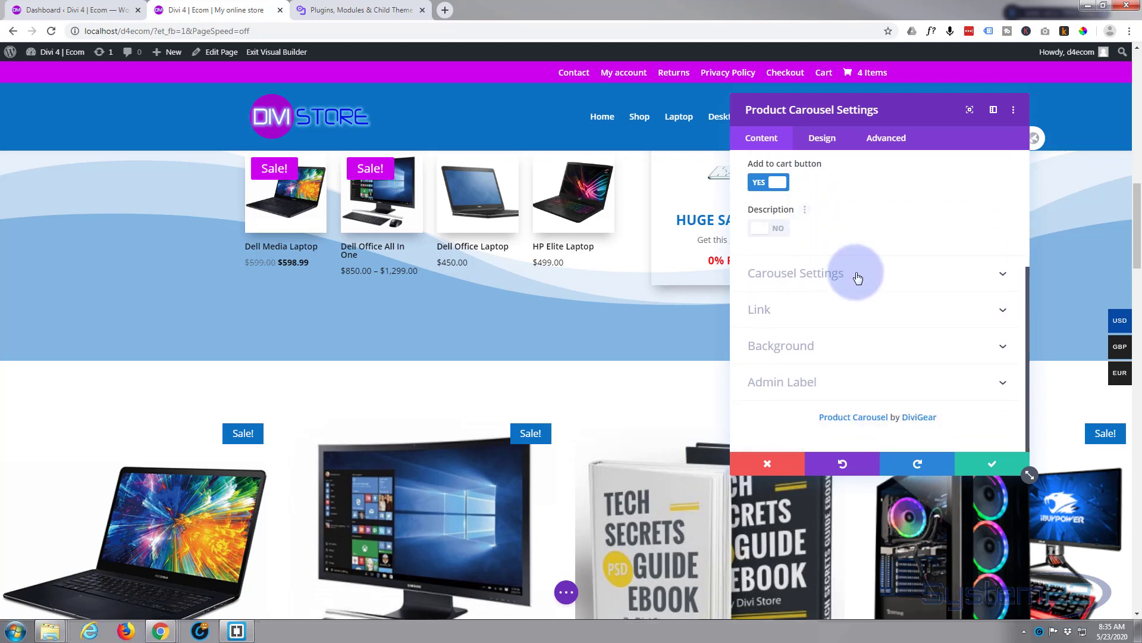
pyautogui.click(857, 275)
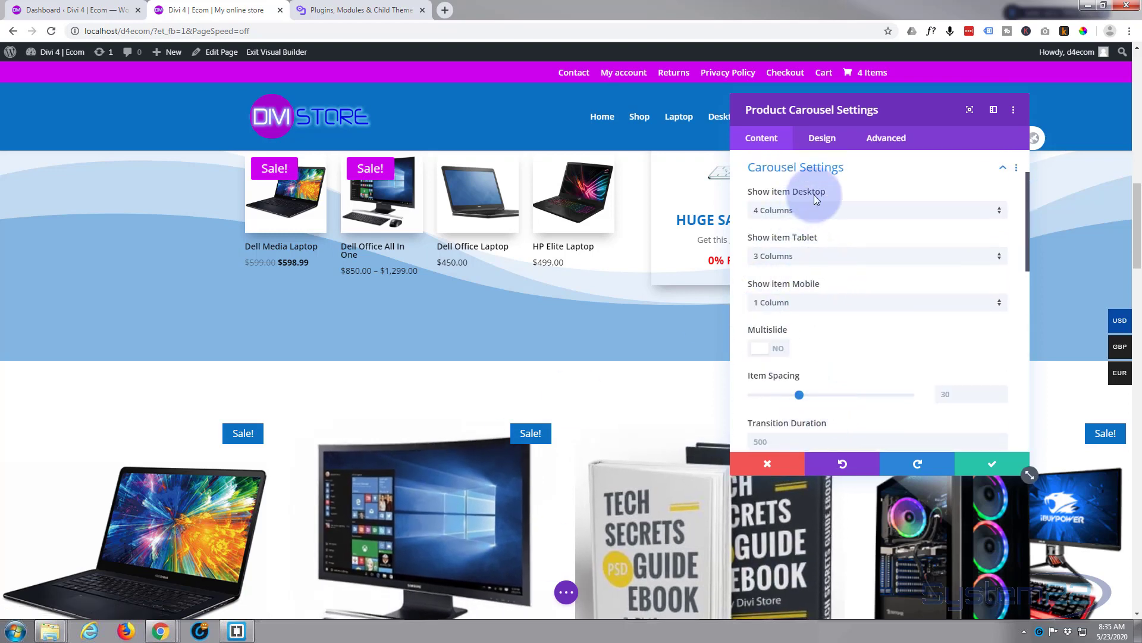
pyautogui.click(848, 209)
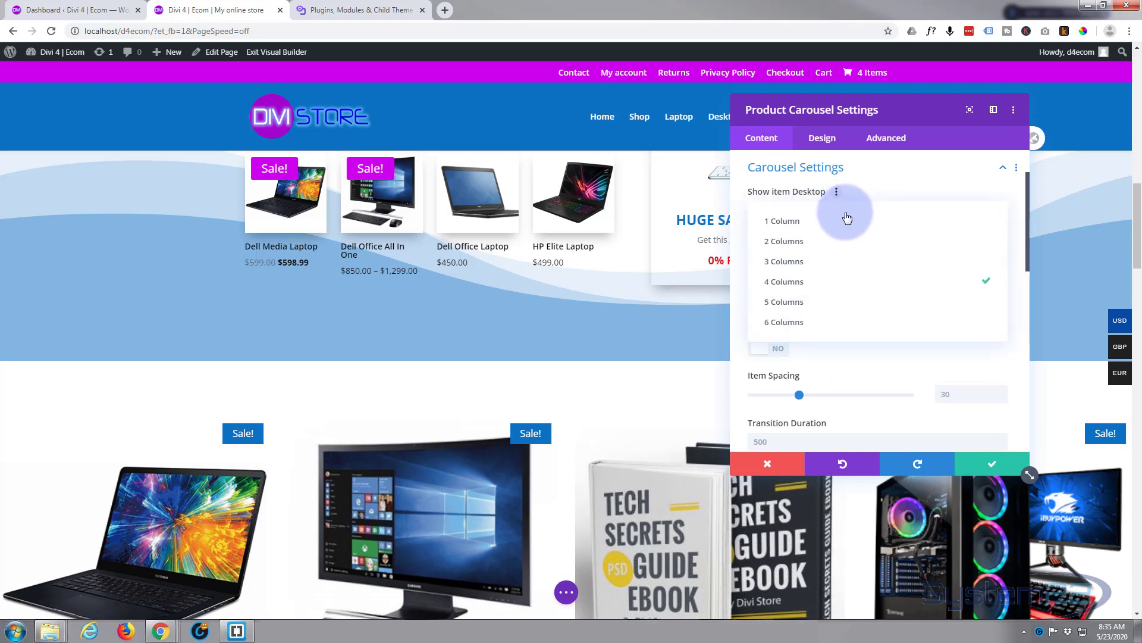
pyautogui.click(813, 322)
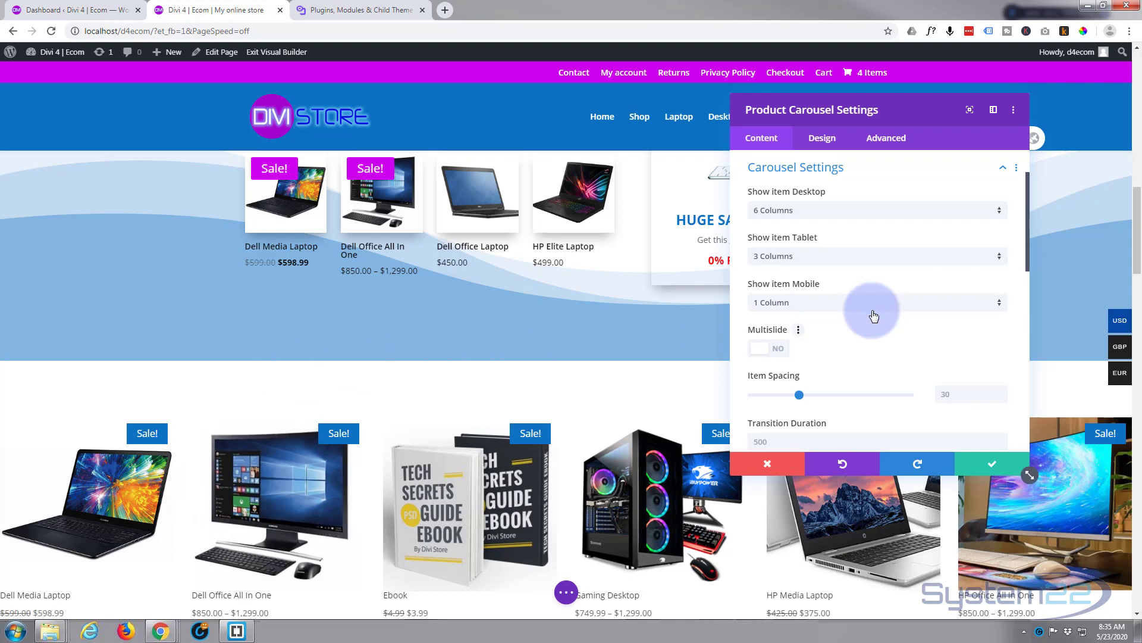
# - Set the carousel's item spacing to 65 and its transition duration to 700
pyautogui.scroll(-2, 855, 347)
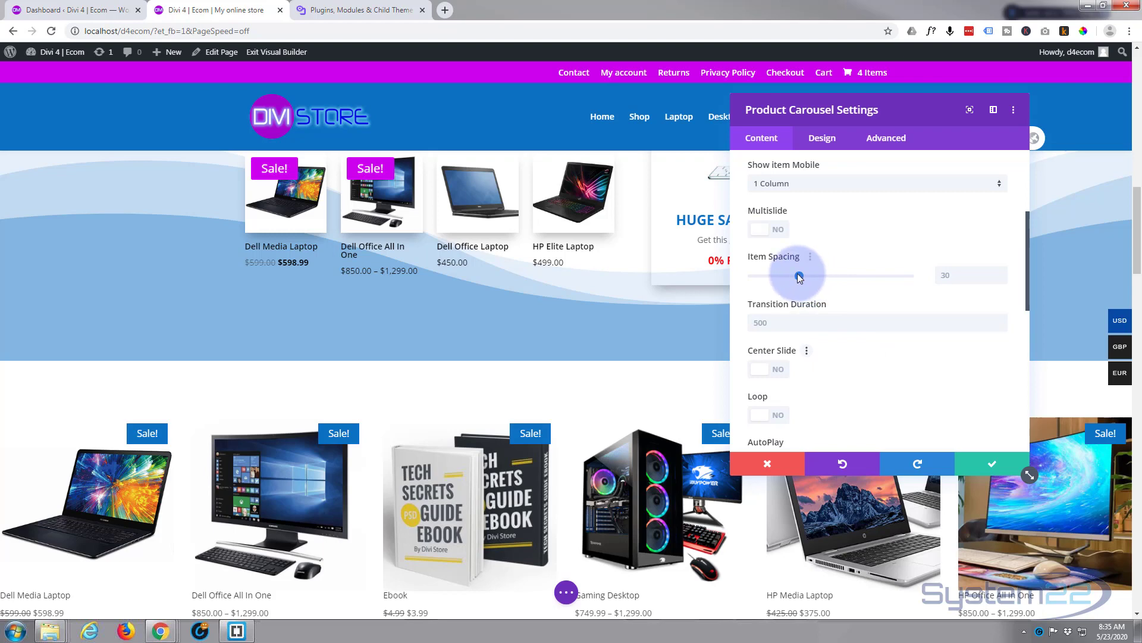
pyautogui.moveTo(798, 273); pyautogui.dragTo(855, 276)
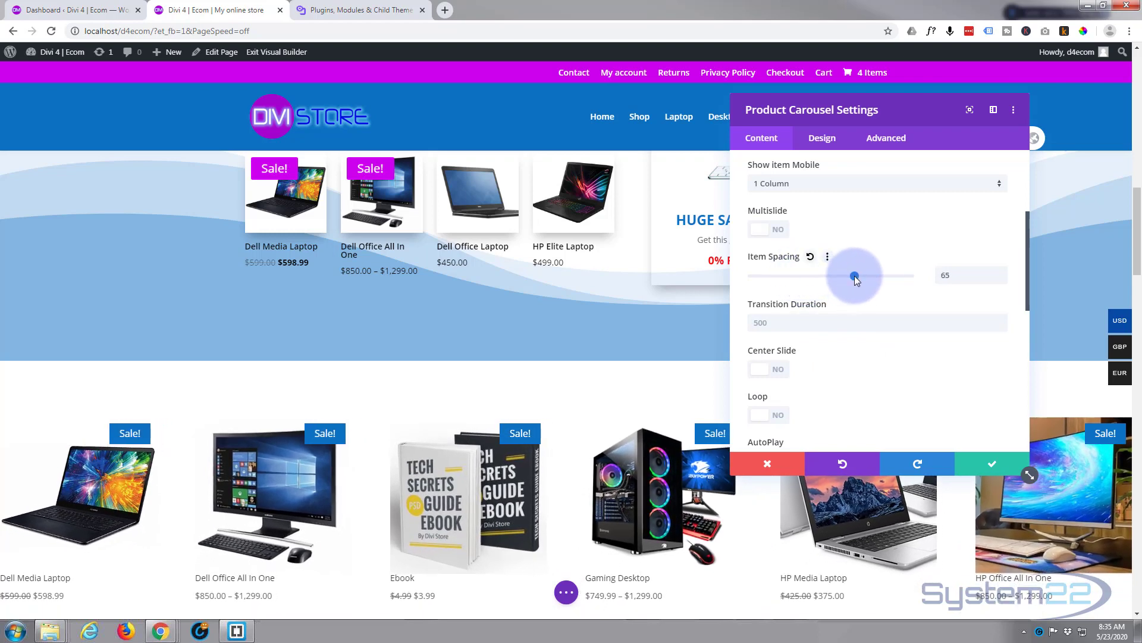
pyautogui.scroll(-1, 845, 291)
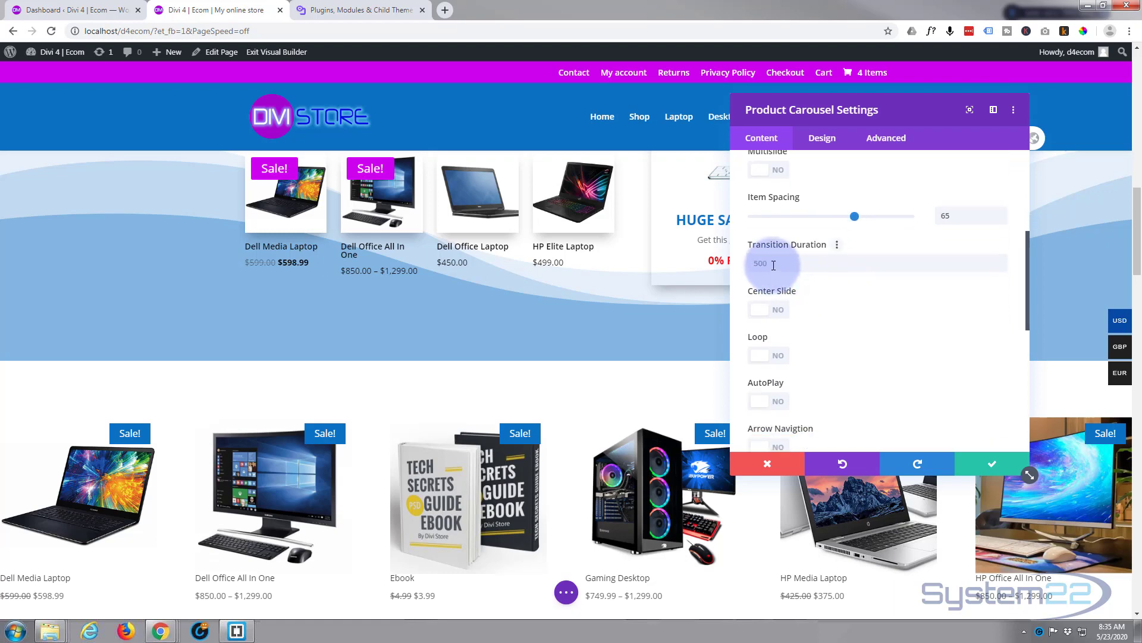
pyautogui.click(751, 266)
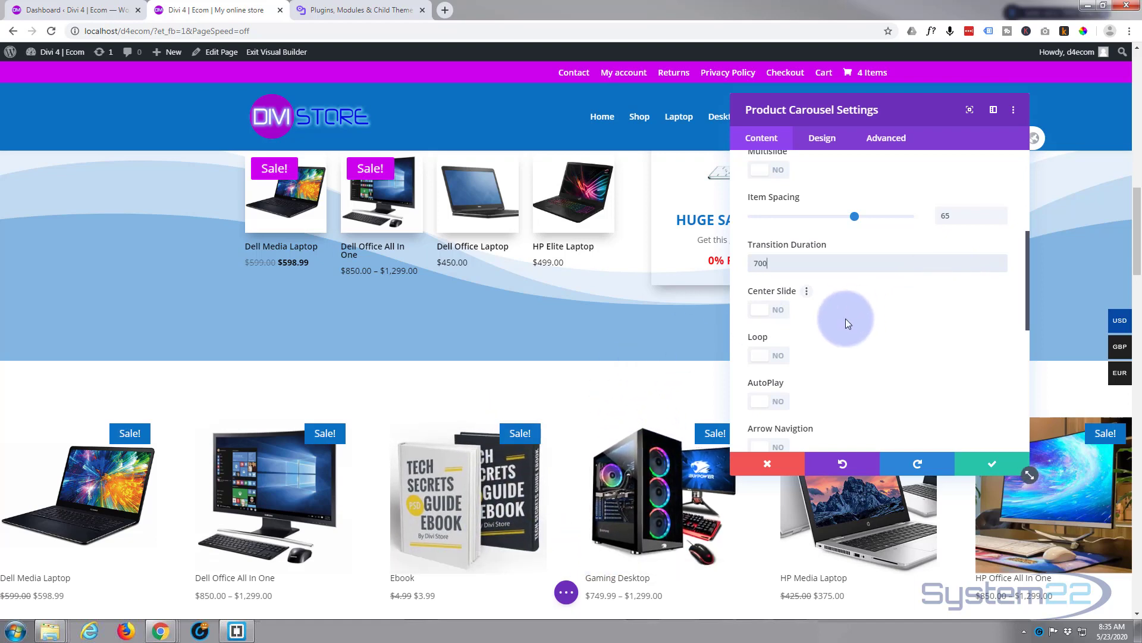
# - Turn on Loop, AutoPlay and Pause on hover for the carousel
pyautogui.scroll(-1, 849, 312)
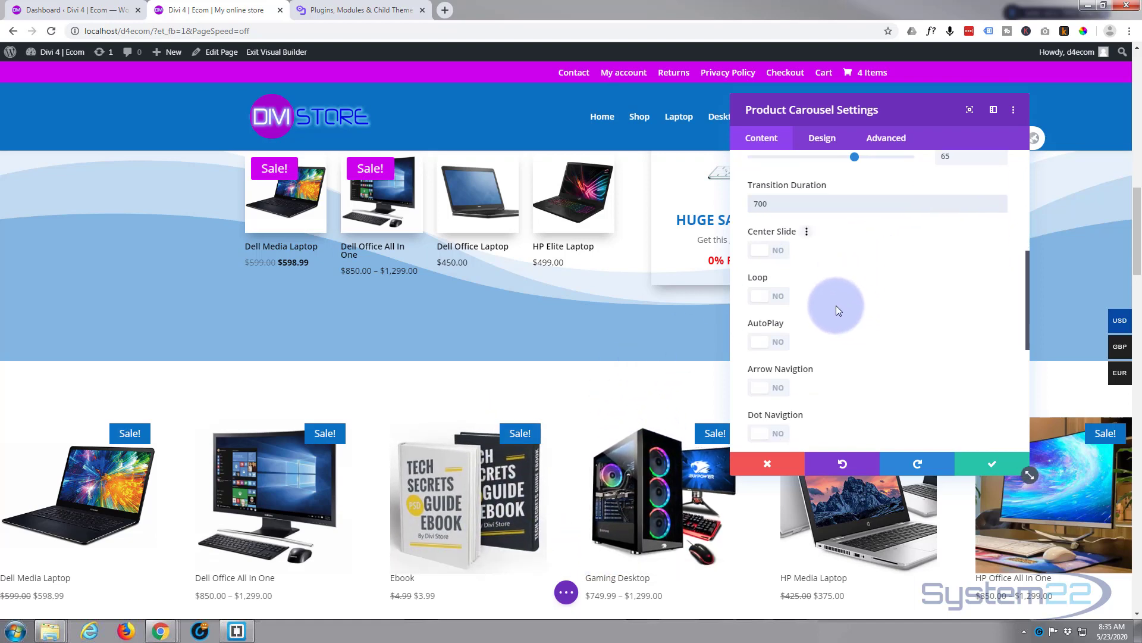
pyautogui.click(771, 297)
pyautogui.click(773, 335)
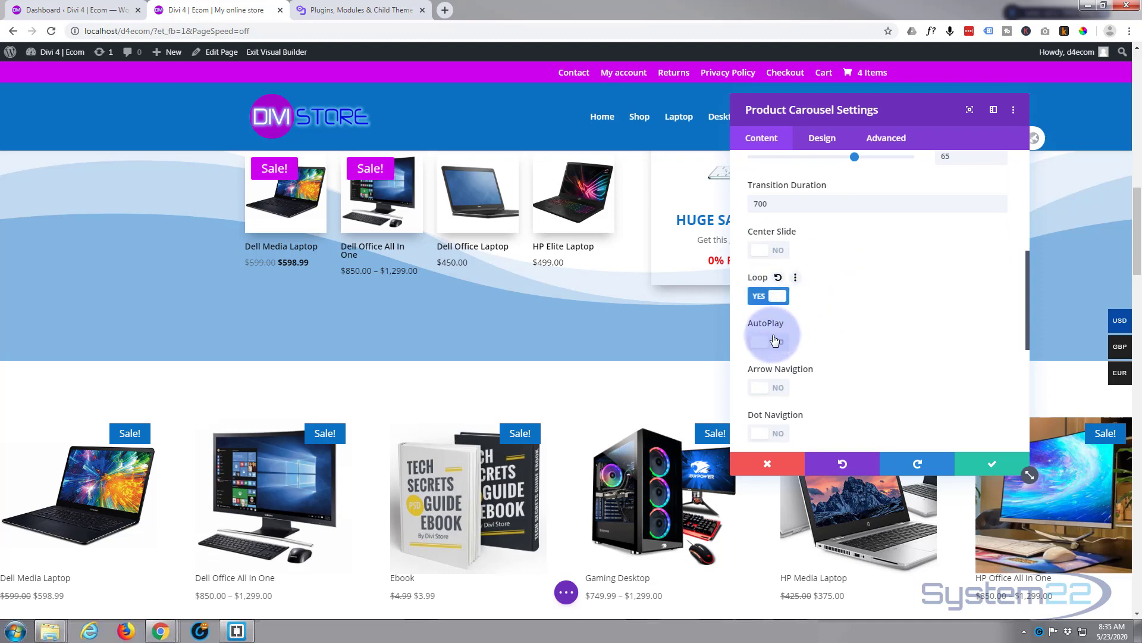
pyautogui.scroll(-2, 880, 277)
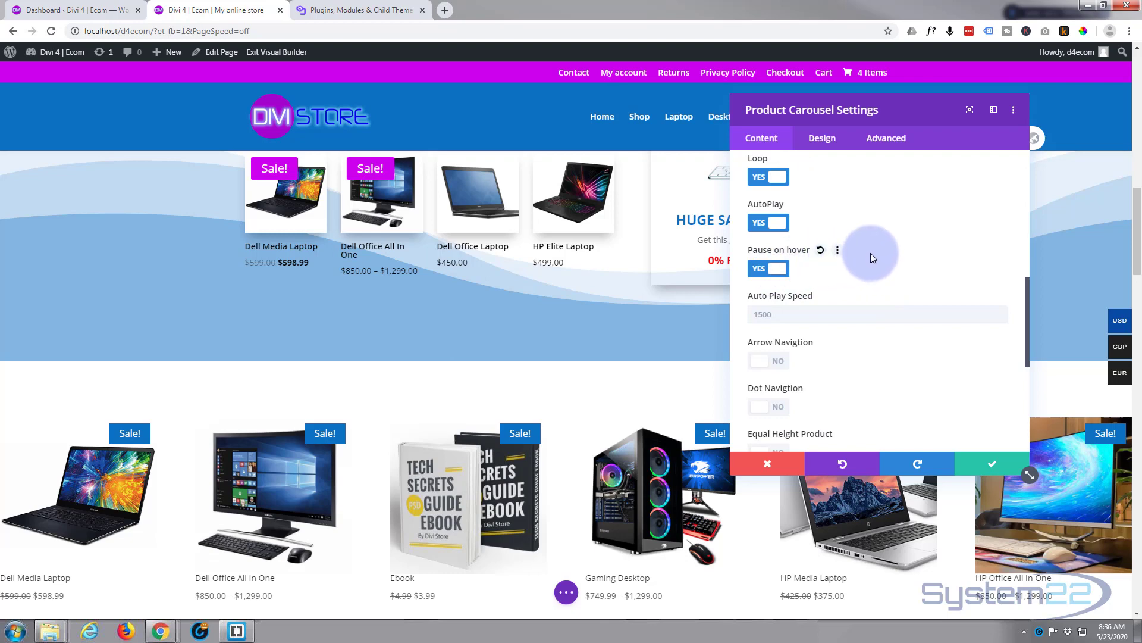
# - Turn on arrow and dot navigation for the carousel and align the dots to the center
pyautogui.scroll(-1, 863, 270)
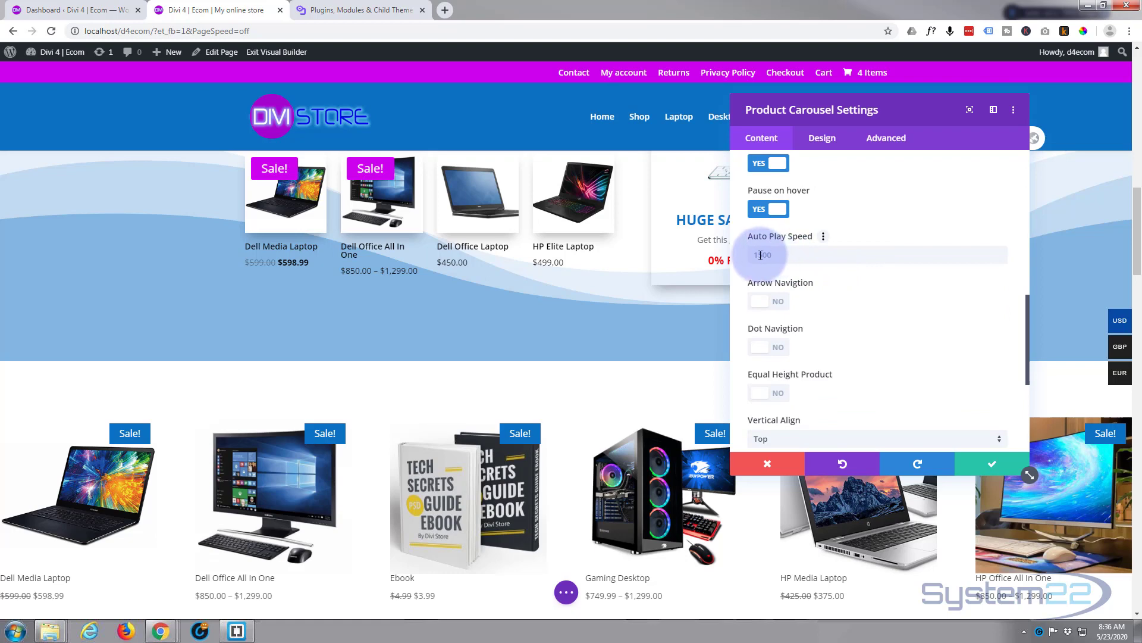
pyautogui.scroll(-1, 851, 274)
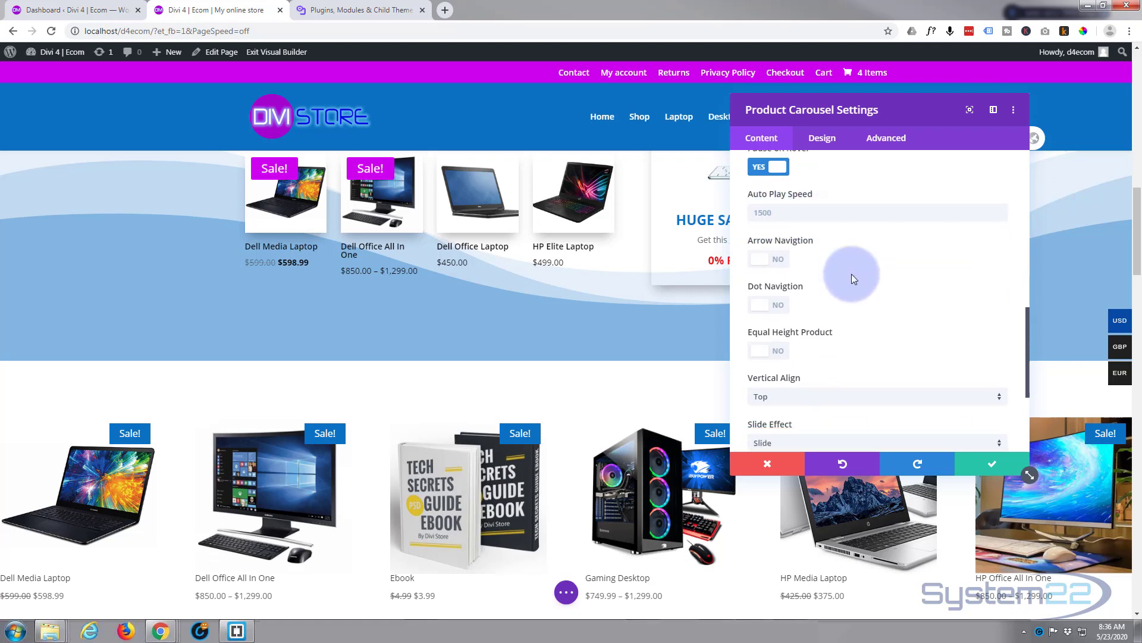
pyautogui.click(776, 245)
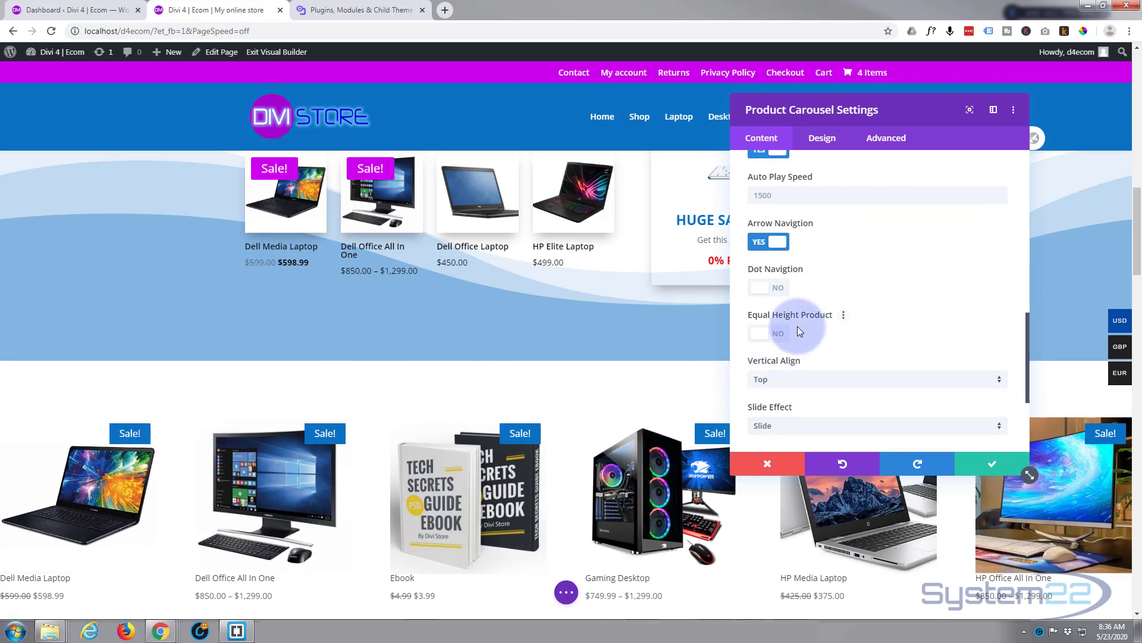
pyautogui.click(773, 288)
pyautogui.scroll(-2, 559, 387)
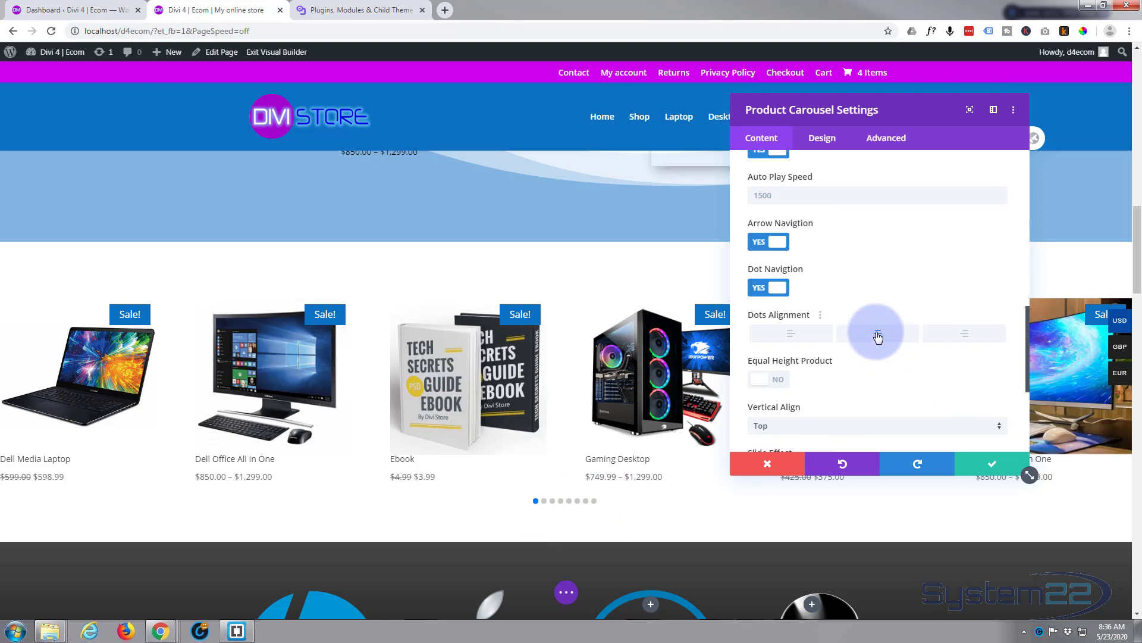
pyautogui.scroll(-1, 869, 367)
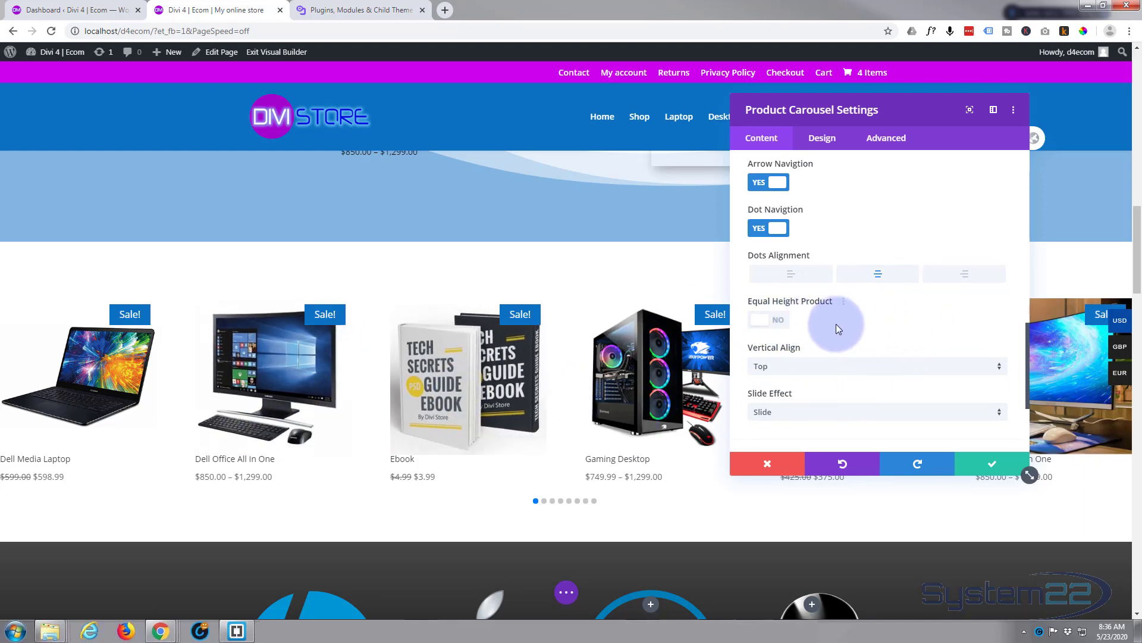
# - Check the available slide effects, keep Slide, and review the remaining carousel settings
pyautogui.scroll(-1, 839, 323)
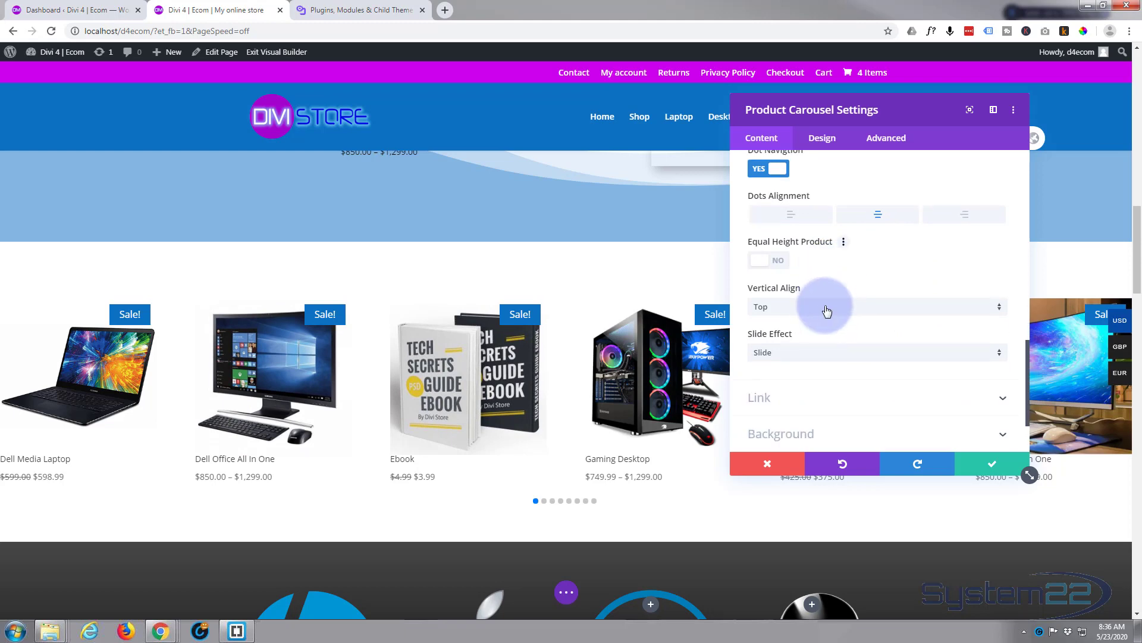
pyautogui.click(854, 352)
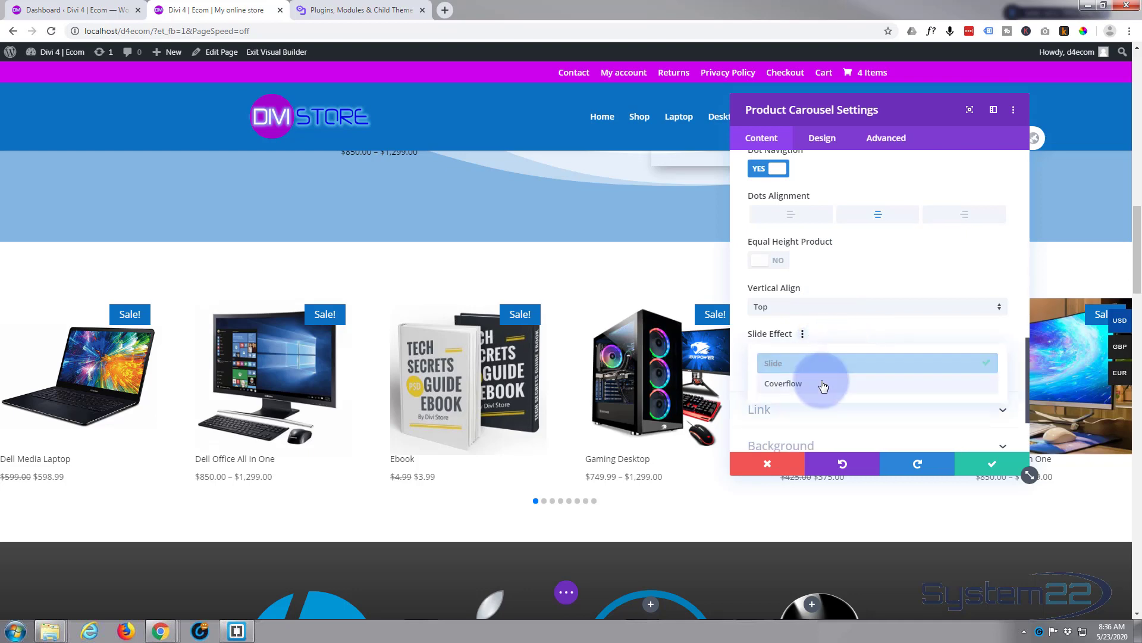
pyautogui.click(828, 363)
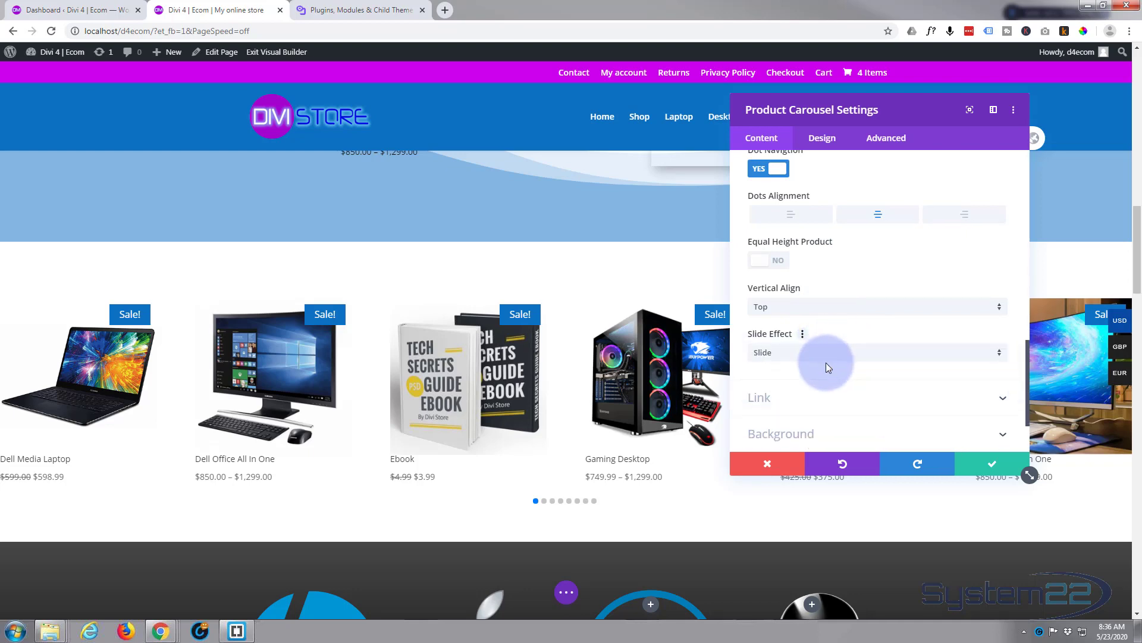
pyautogui.scroll(-2, 826, 363)
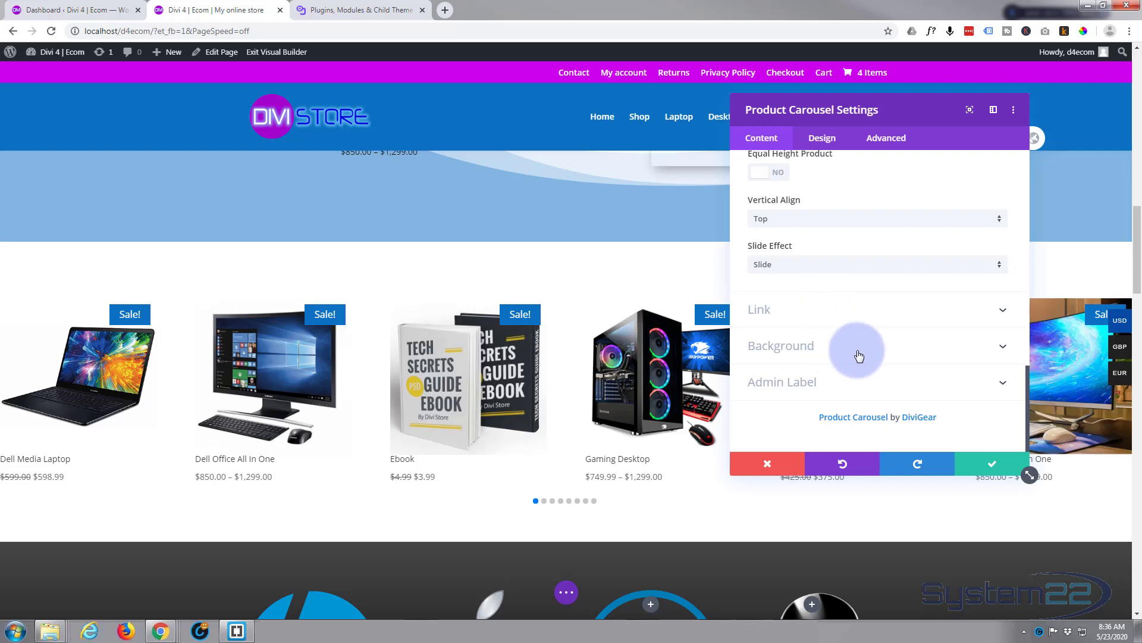
pyautogui.scroll(10, 852, 363)
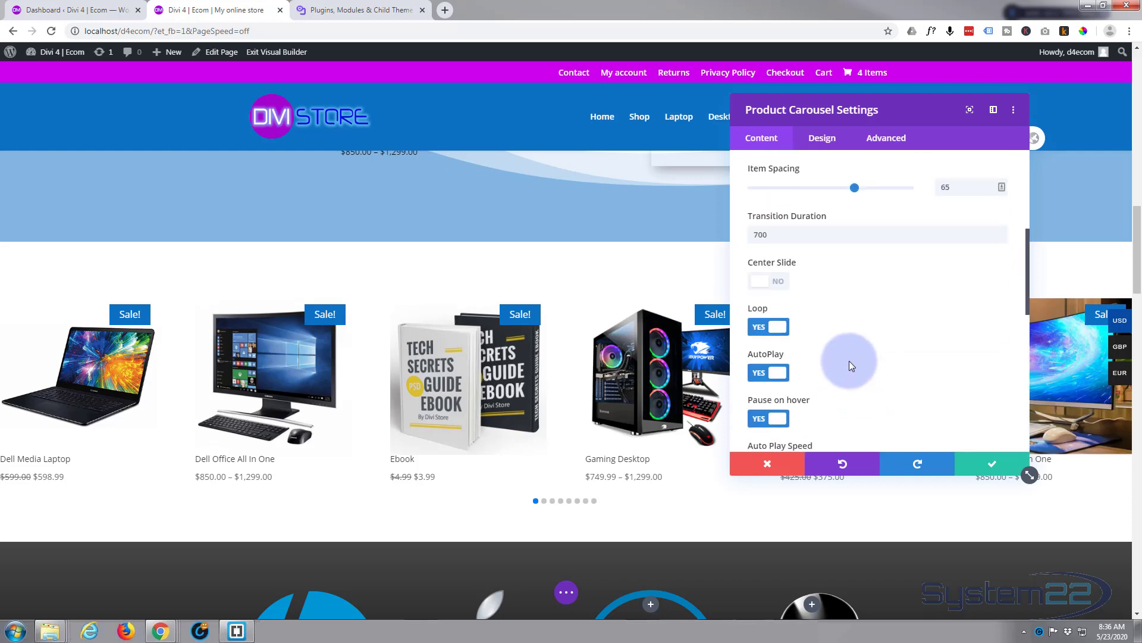
pyautogui.scroll(4, 848, 360)
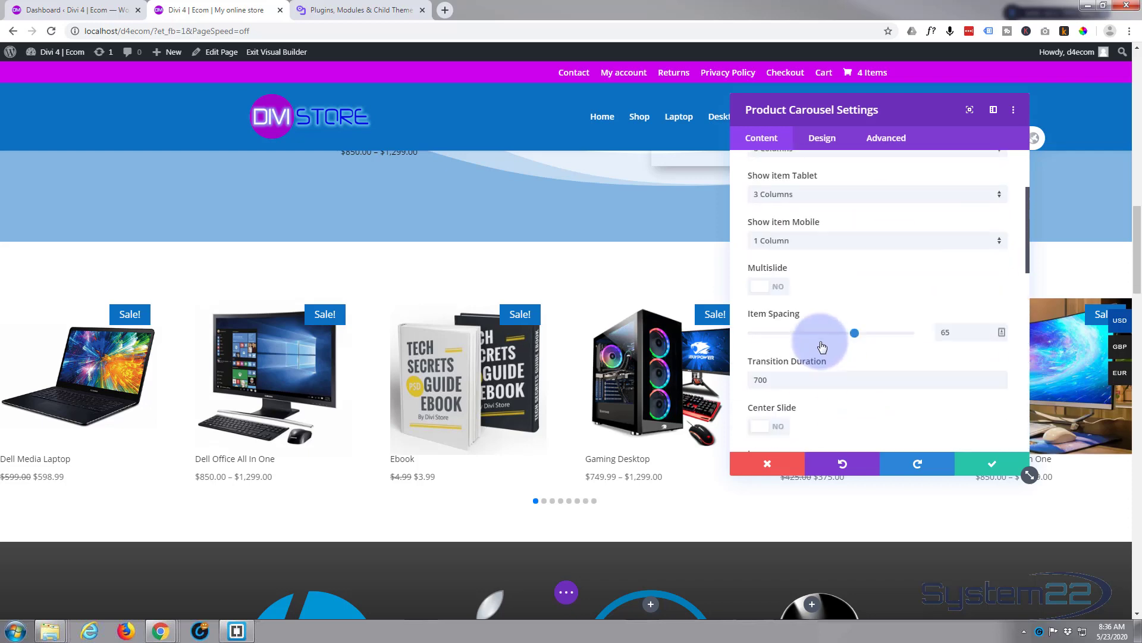
# - Turn on Title on top in the carousel's title design so product titles sit above the images
pyautogui.click(828, 141)
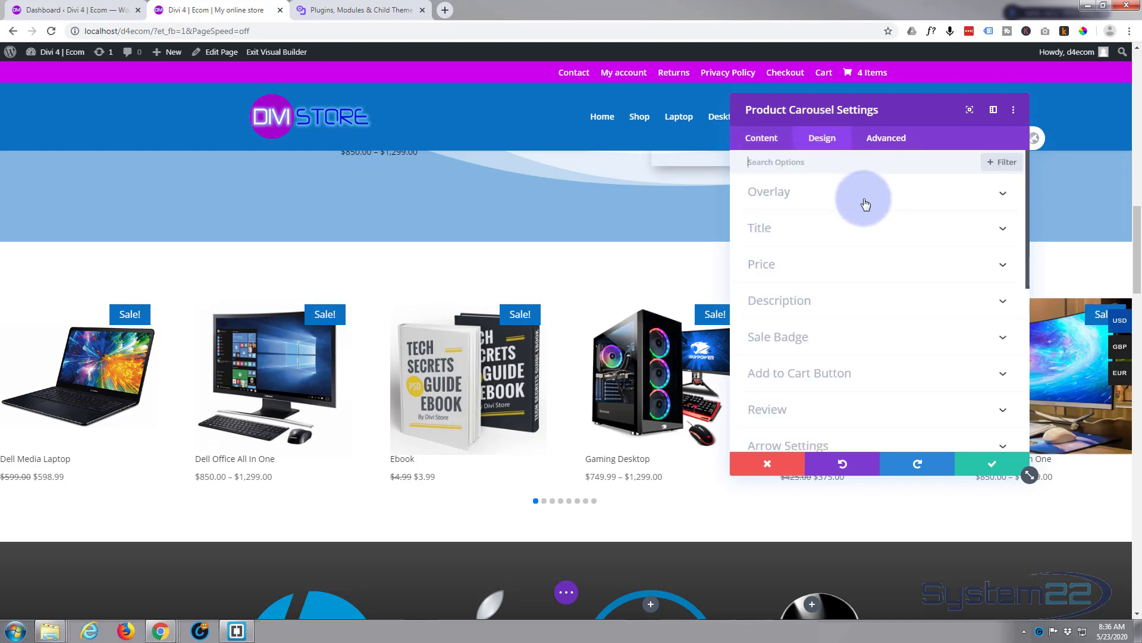
pyautogui.moveTo(437, 390)
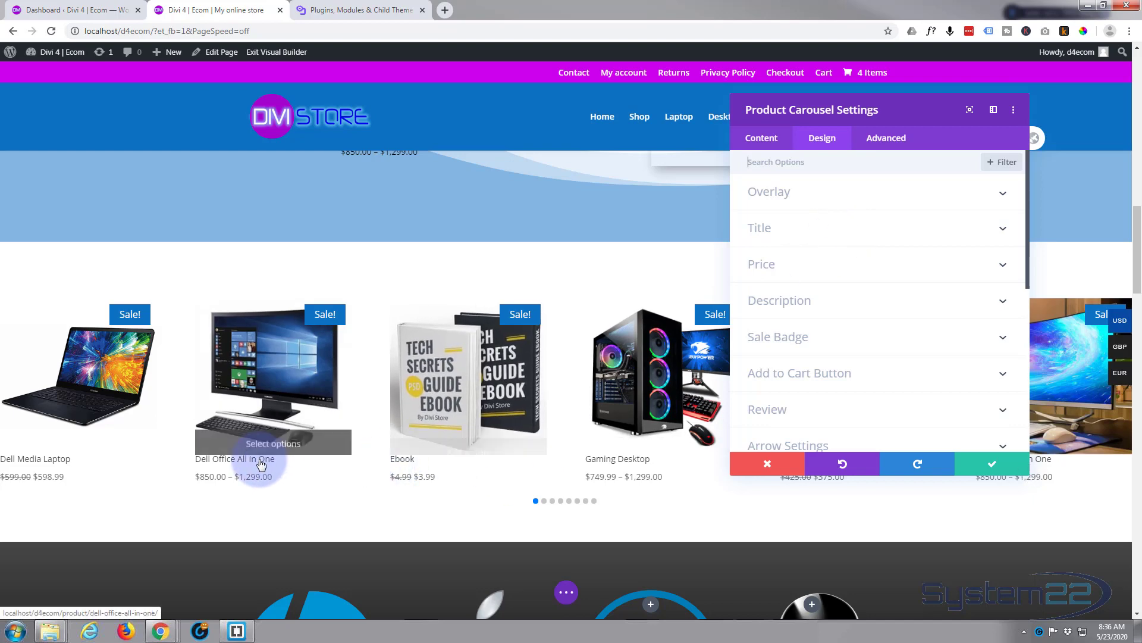
pyautogui.moveTo(328, 454)
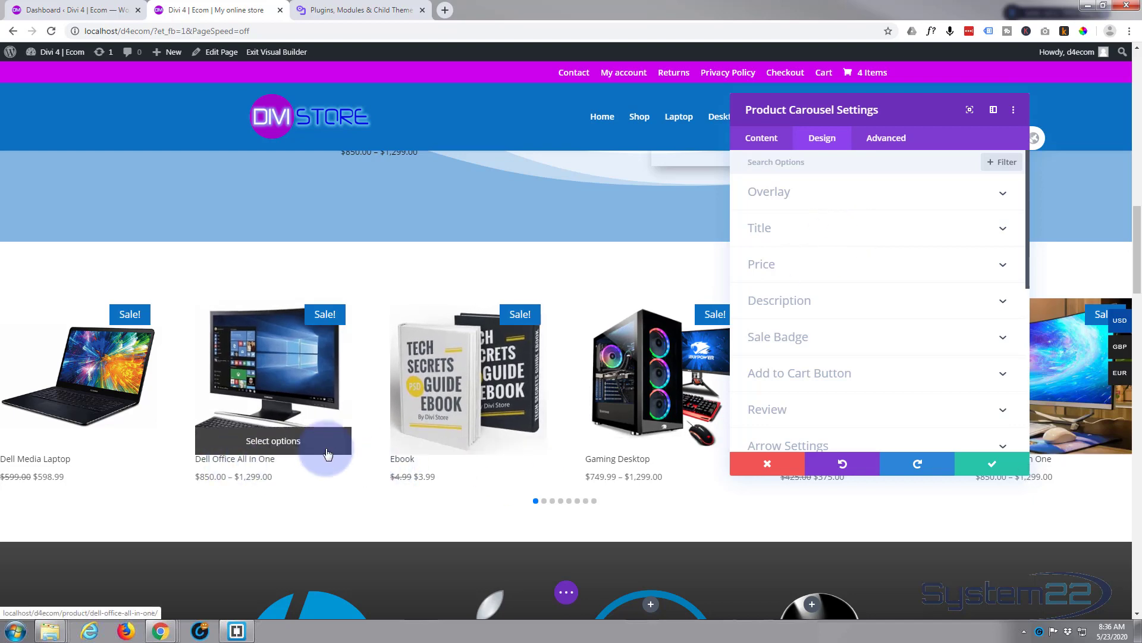
pyautogui.click(859, 236)
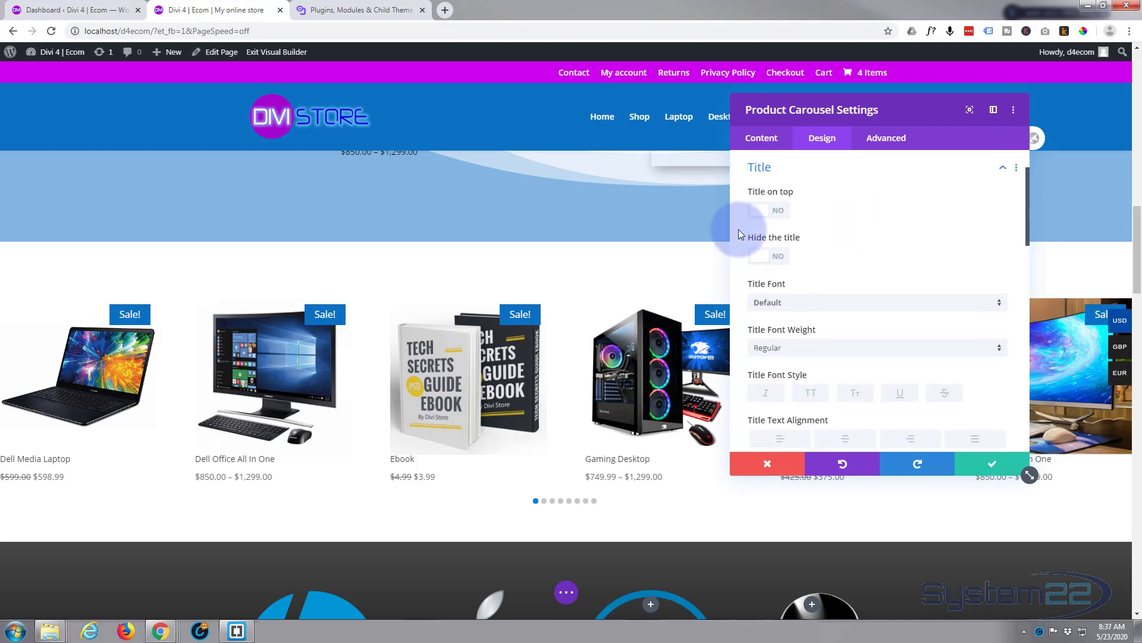
pyautogui.click(777, 212)
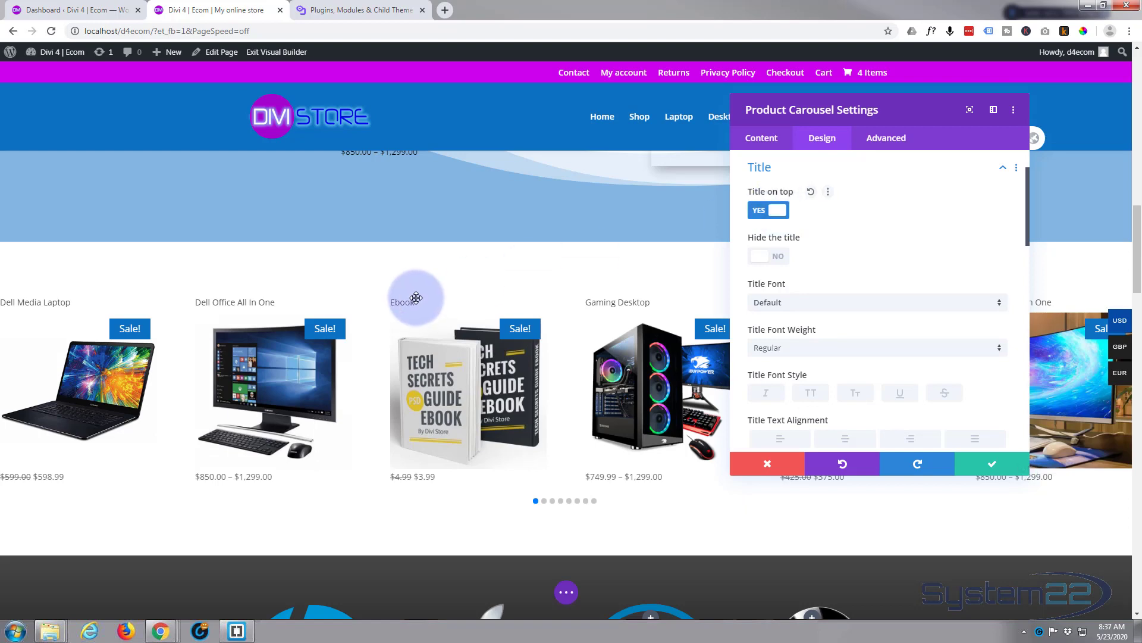
# - Style the carousel's product titles as Semi Bold, blue #0c71c3, centered and all uppercase
pyautogui.scroll(-1, 824, 270)
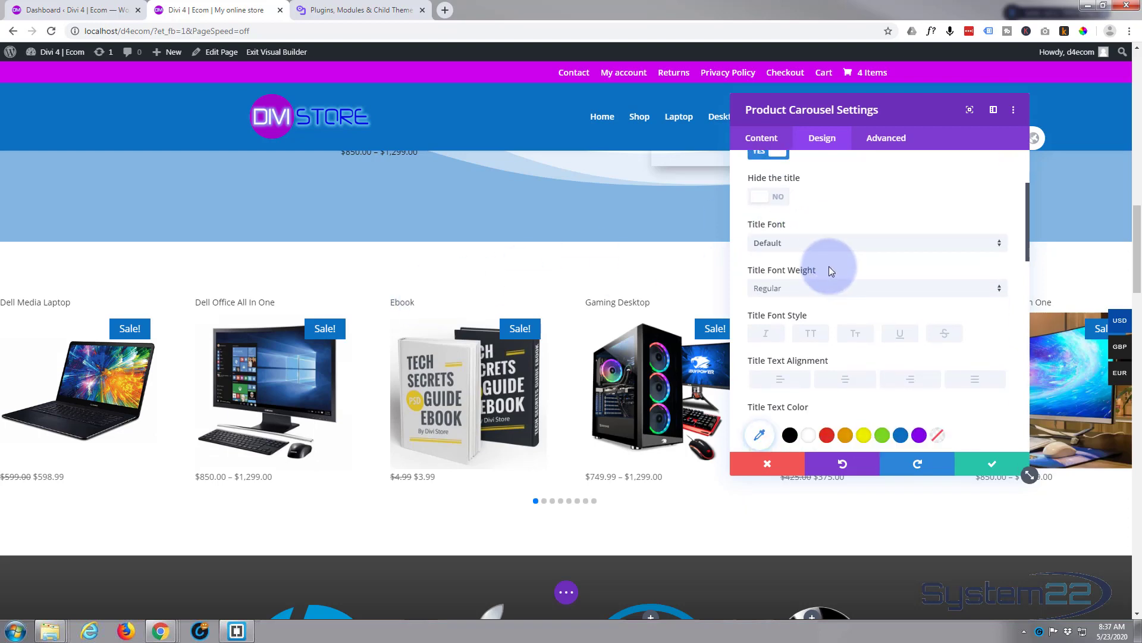
pyautogui.click(828, 290)
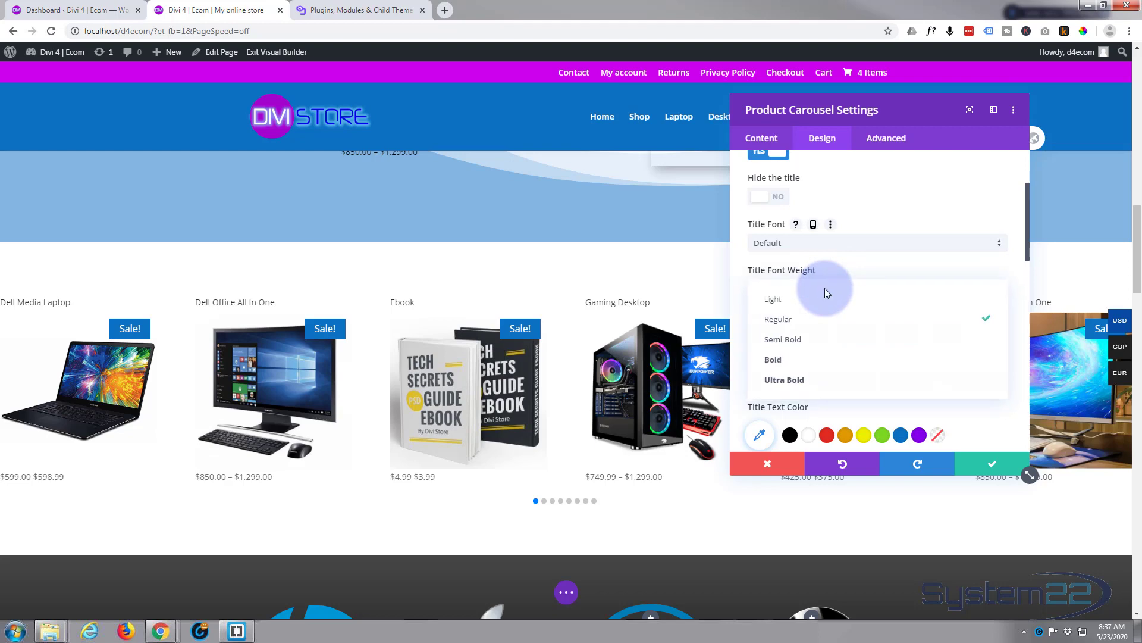
pyautogui.click(808, 340)
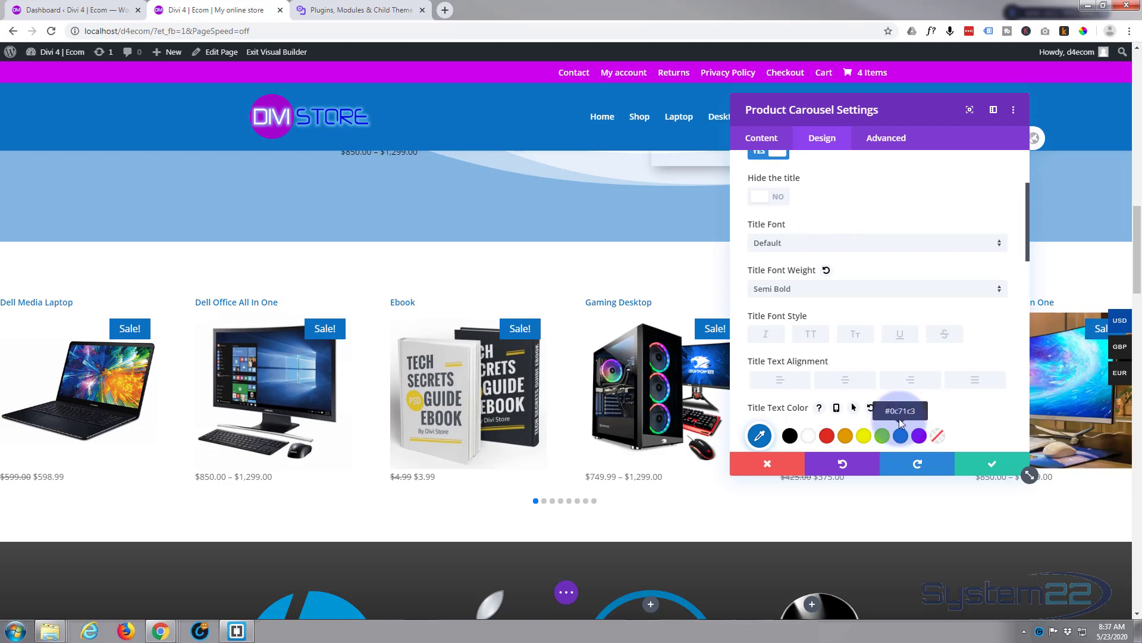
pyautogui.click(850, 384)
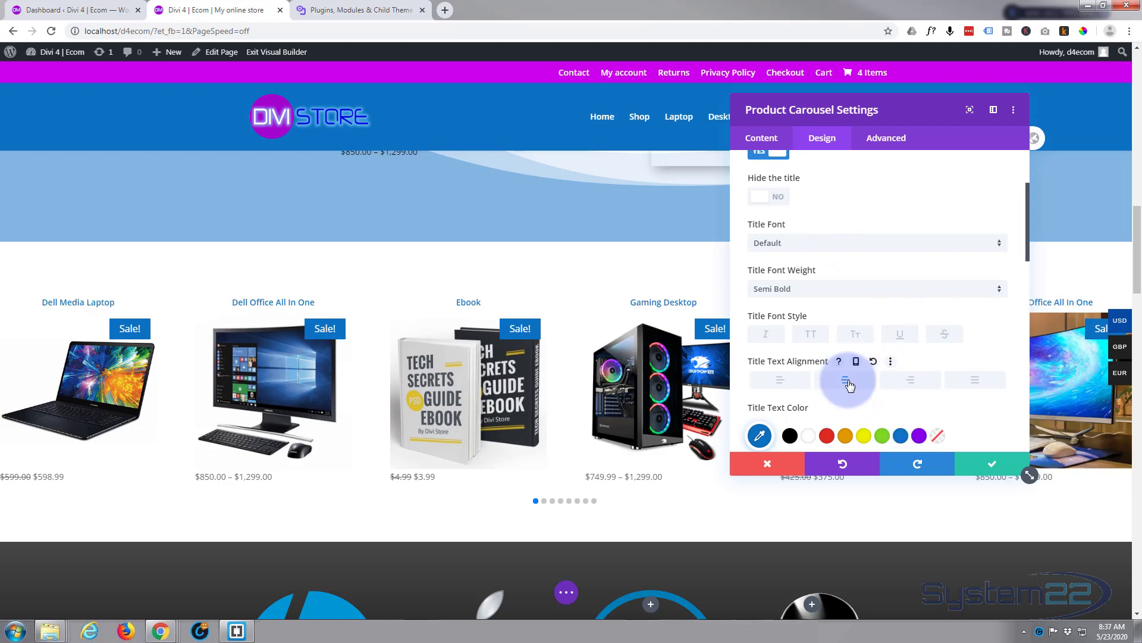
pyautogui.click(810, 336)
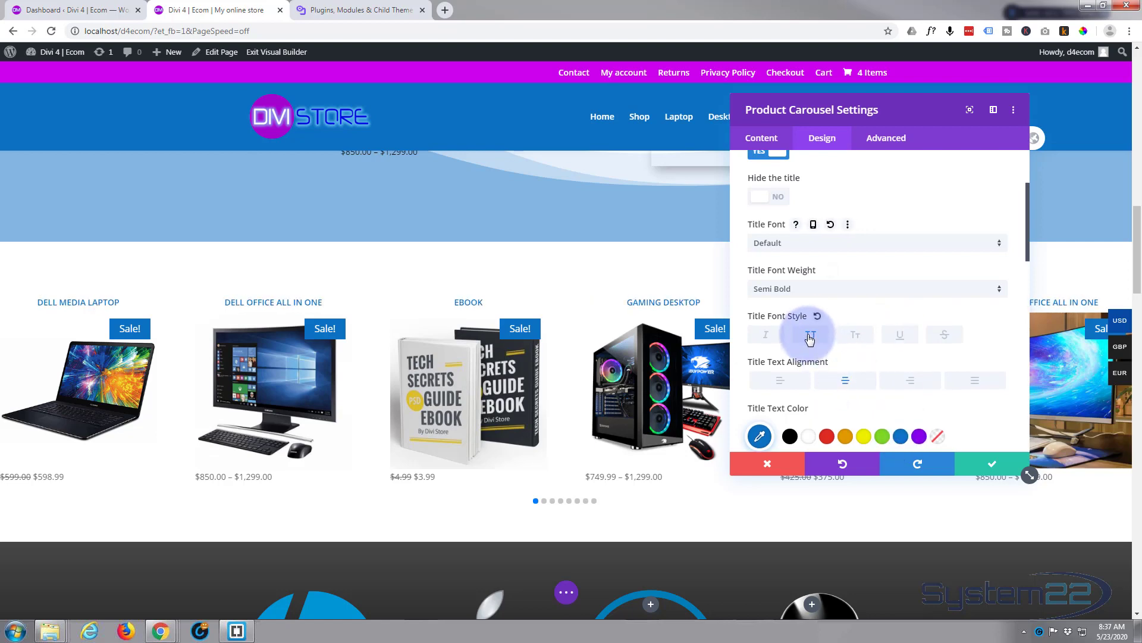
# - Style the carousel's product prices as Semi Bold, blue #0c71c3 and centered
pyautogui.scroll(-2, 821, 309)
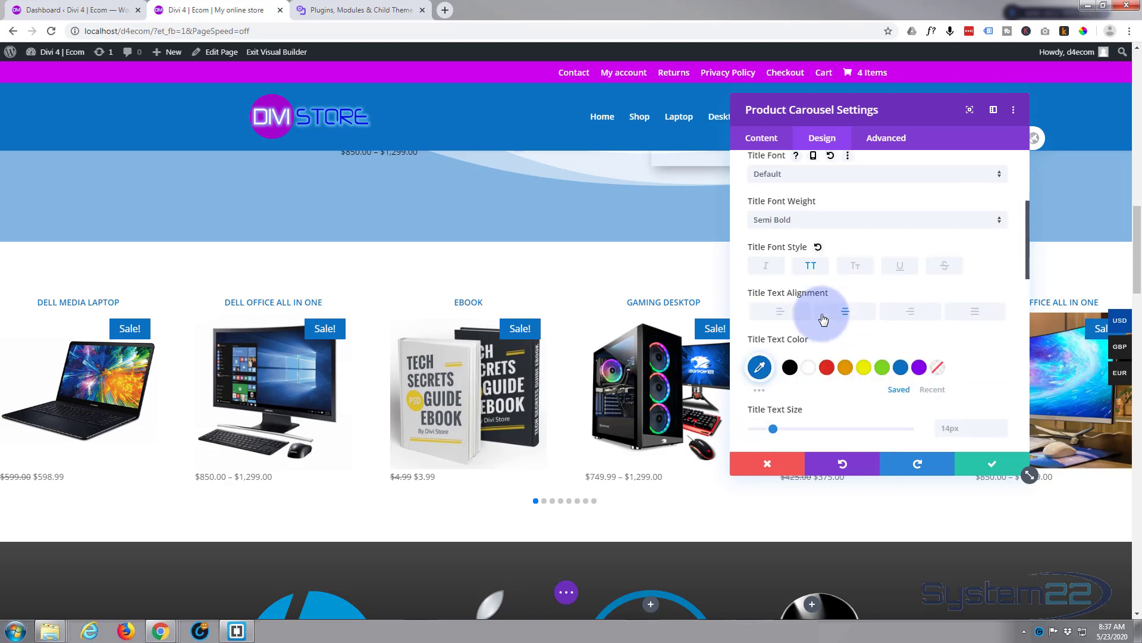
pyautogui.scroll(-5, 823, 328)
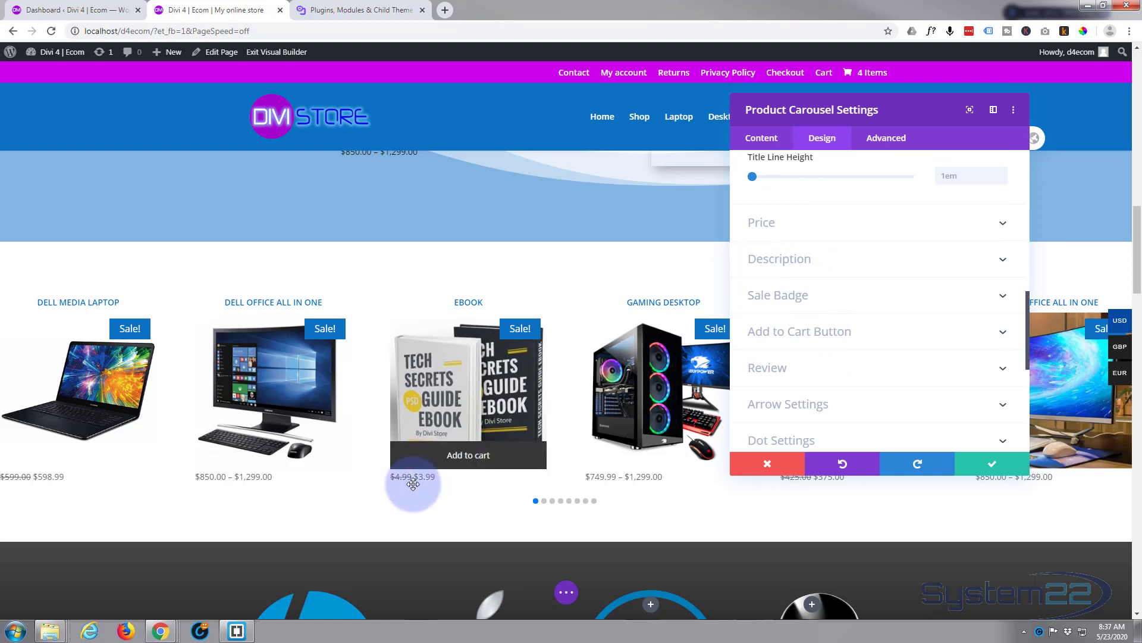
pyautogui.click(850, 224)
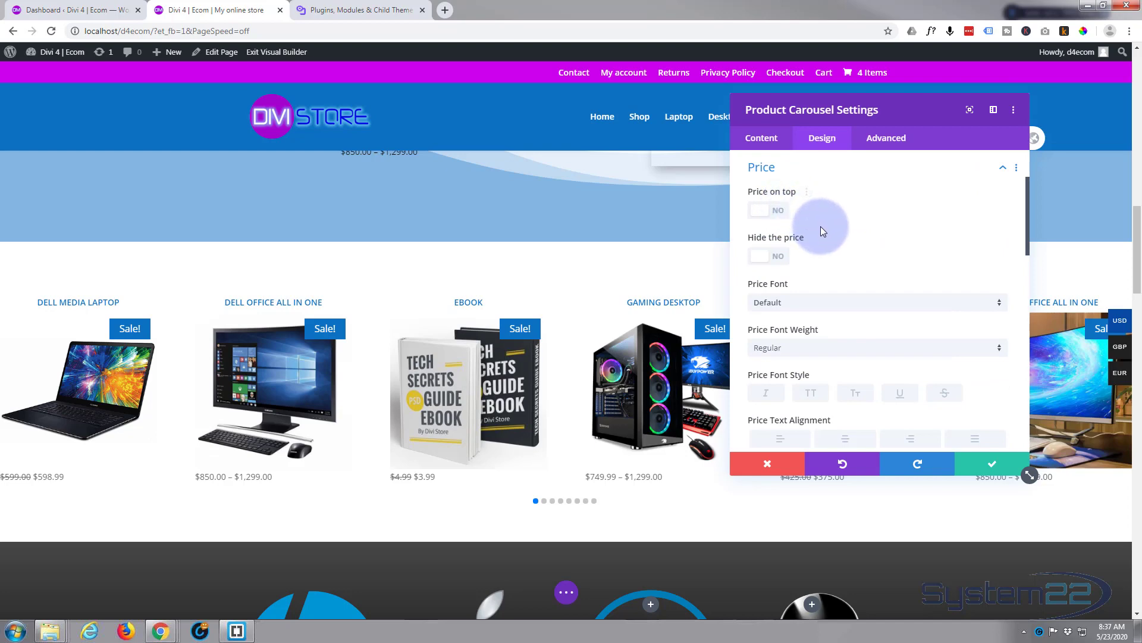
pyautogui.scroll(-1, 851, 269)
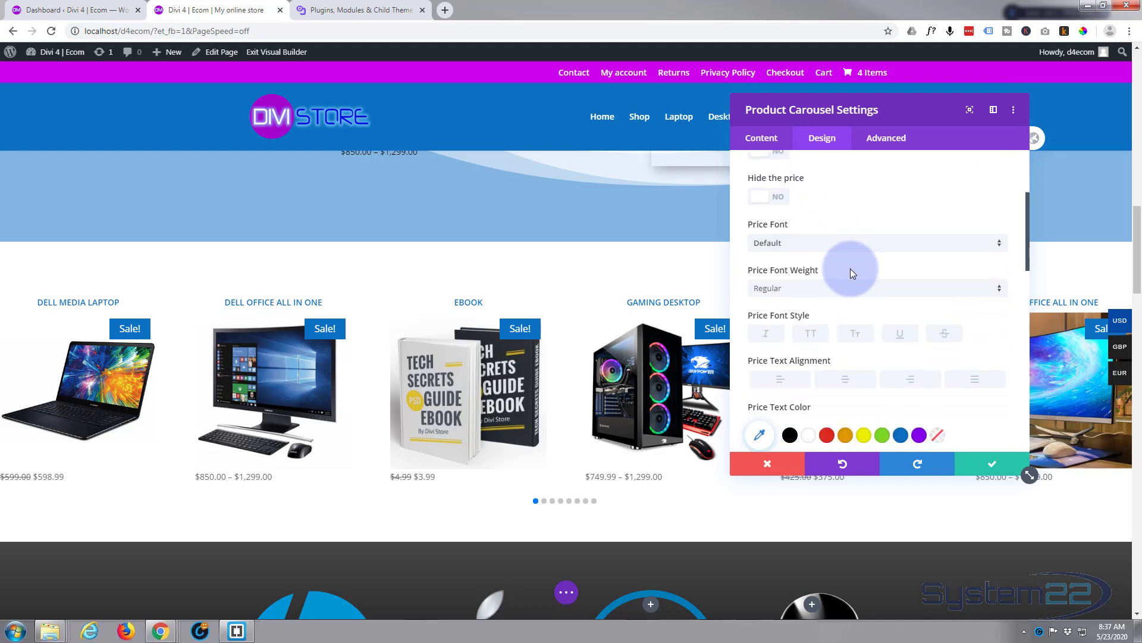
pyautogui.click(815, 291)
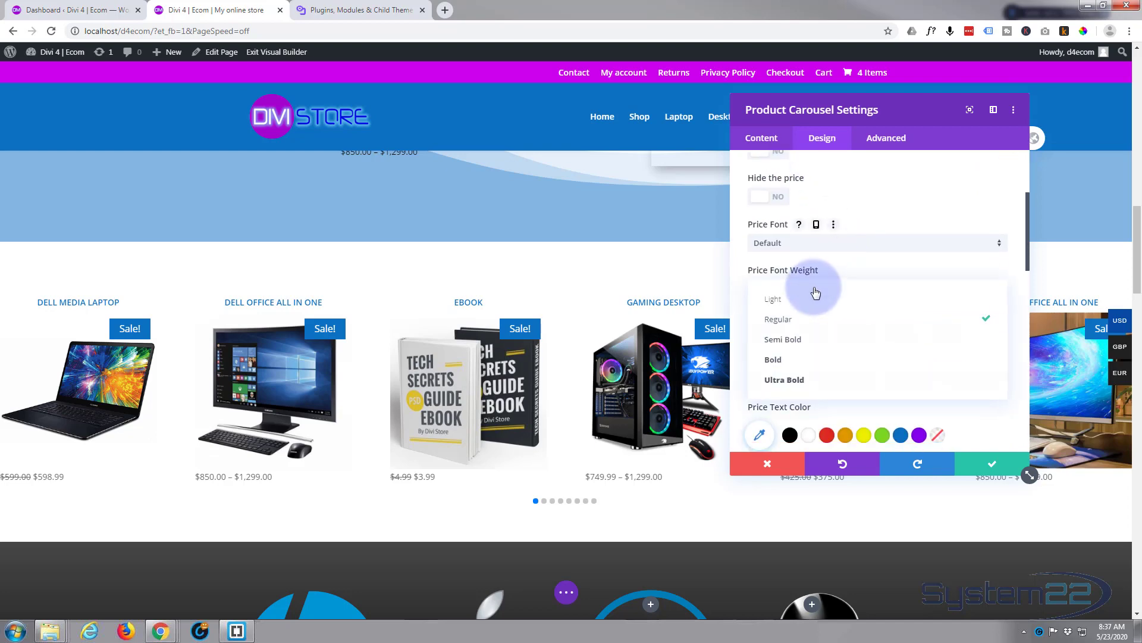
pyautogui.click(801, 341)
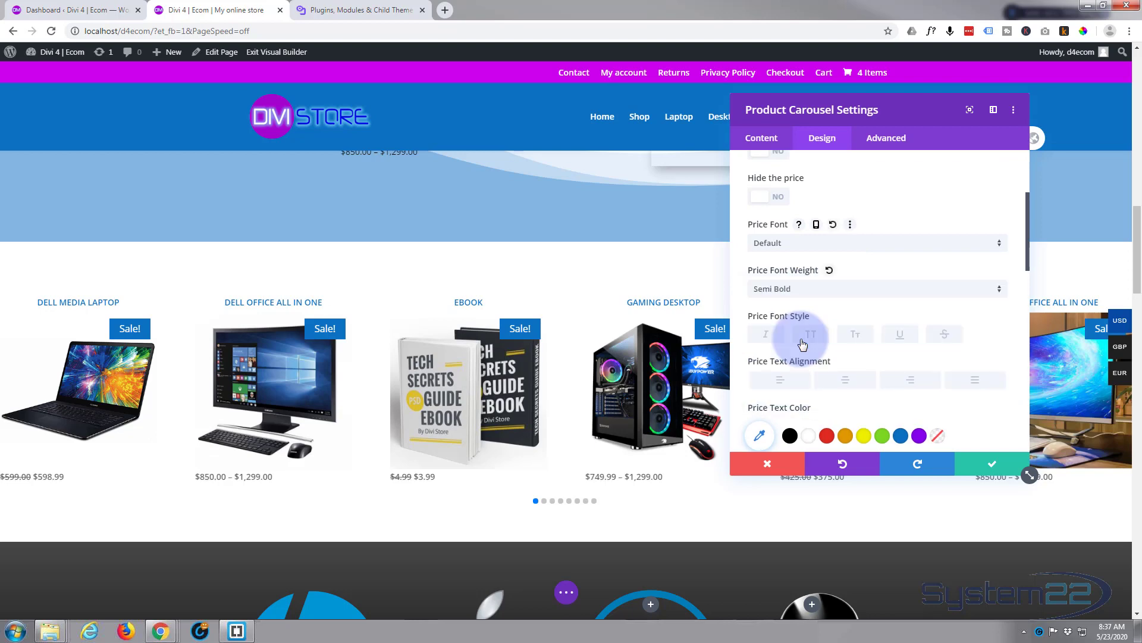
pyautogui.click(903, 436)
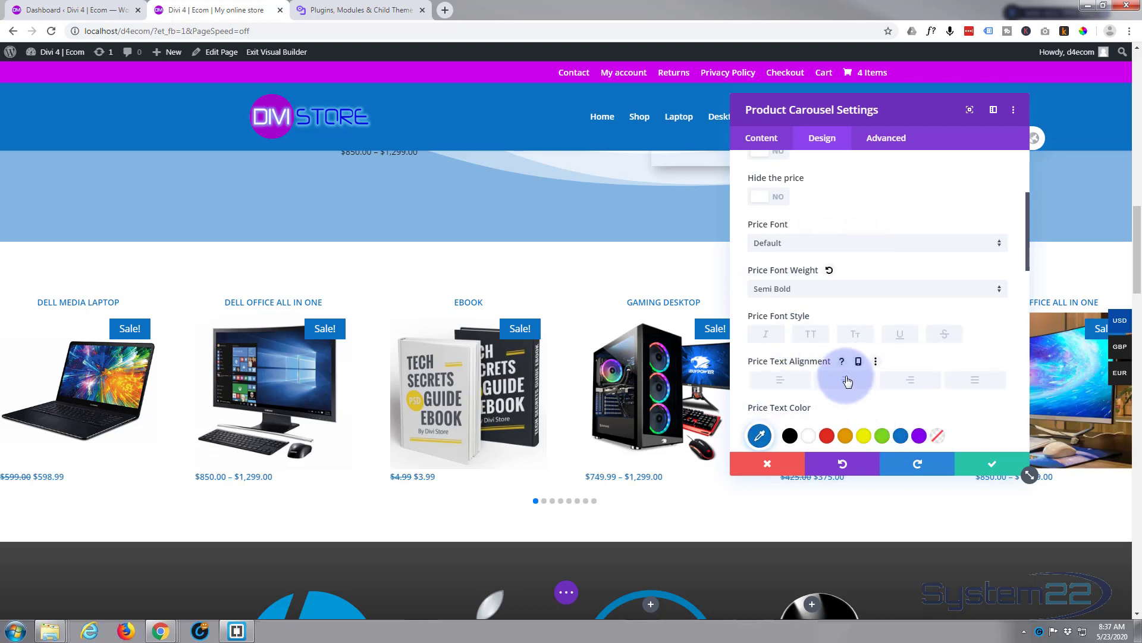
pyautogui.click(848, 381)
# - Set the carousel's price text size to 20px
pyautogui.scroll(-2, 849, 312)
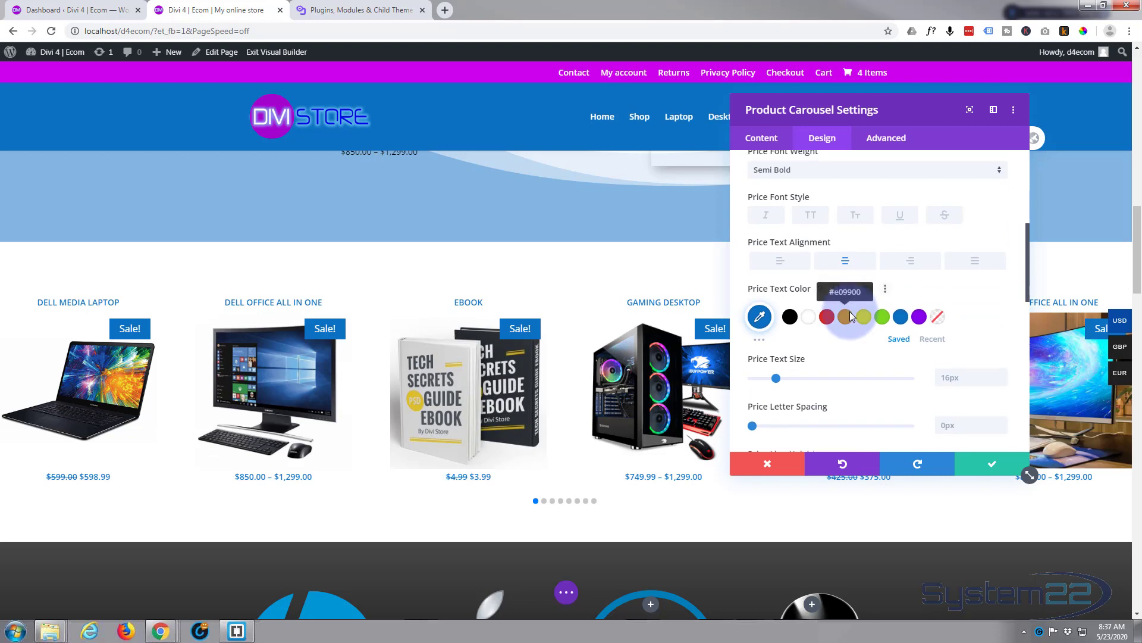
pyautogui.scroll(-1, 821, 318)
pyautogui.moveTo(776, 316); pyautogui.dragTo(781, 316)
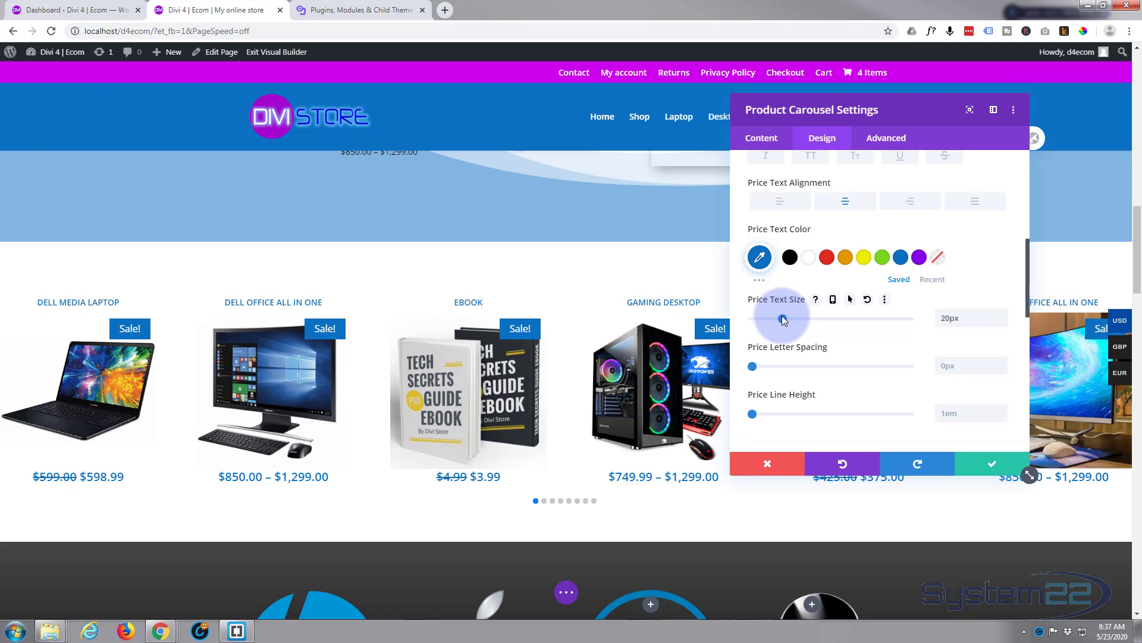
# - Give the Add to Cart button a blue #0c71c3 background and a purple #8300e9 hover background, and check them on a product
pyautogui.scroll(-3, 826, 320)
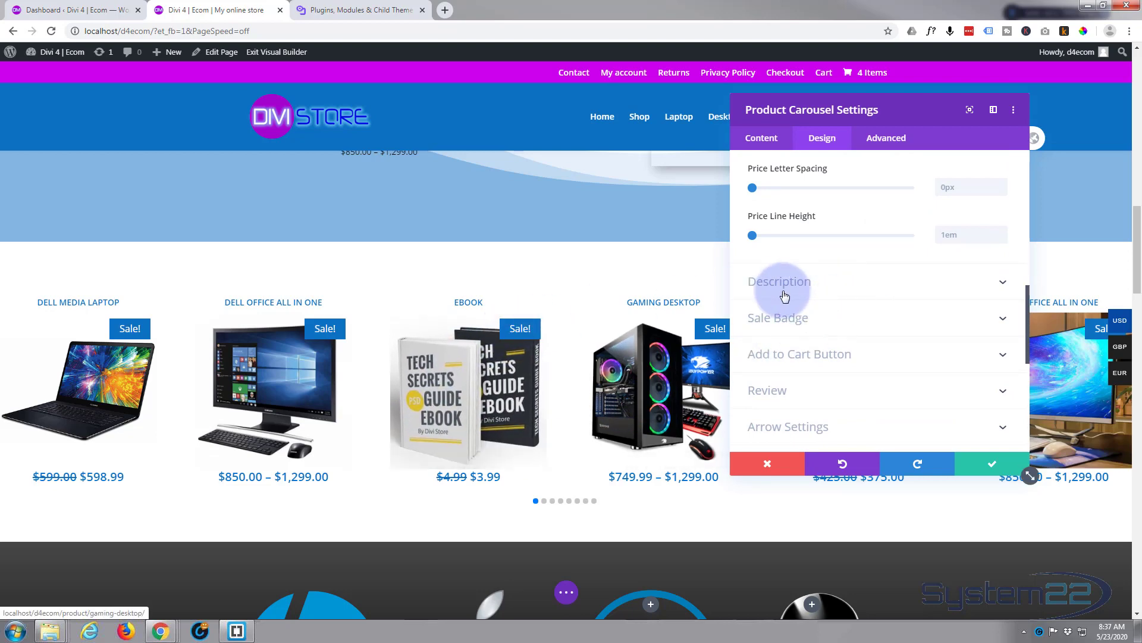
pyautogui.scroll(-2, 869, 331)
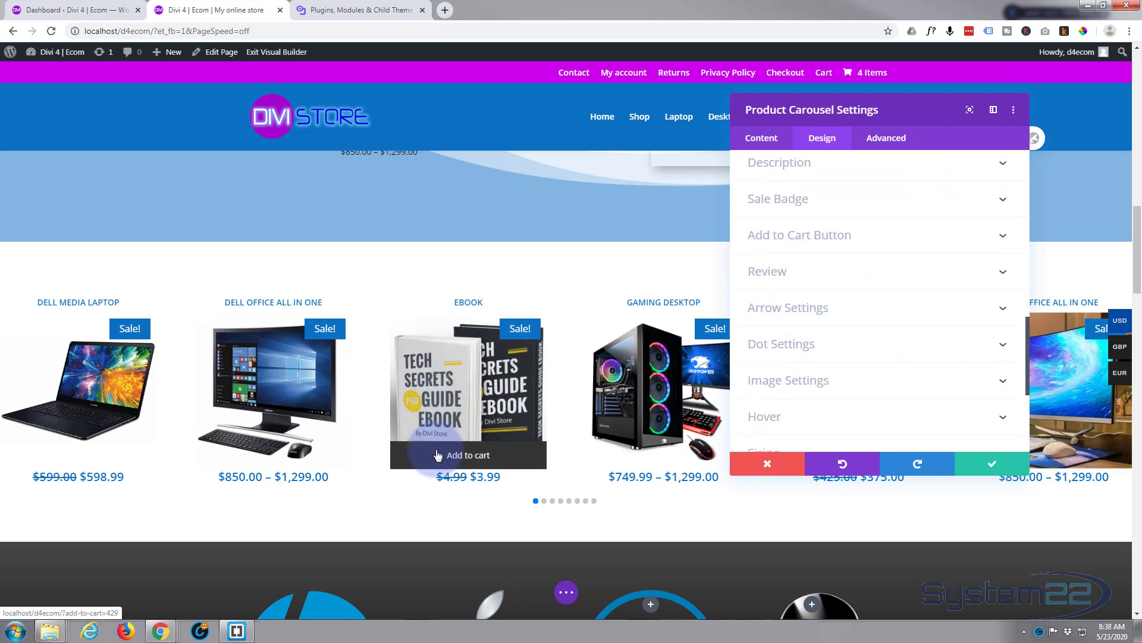
pyautogui.click(891, 240)
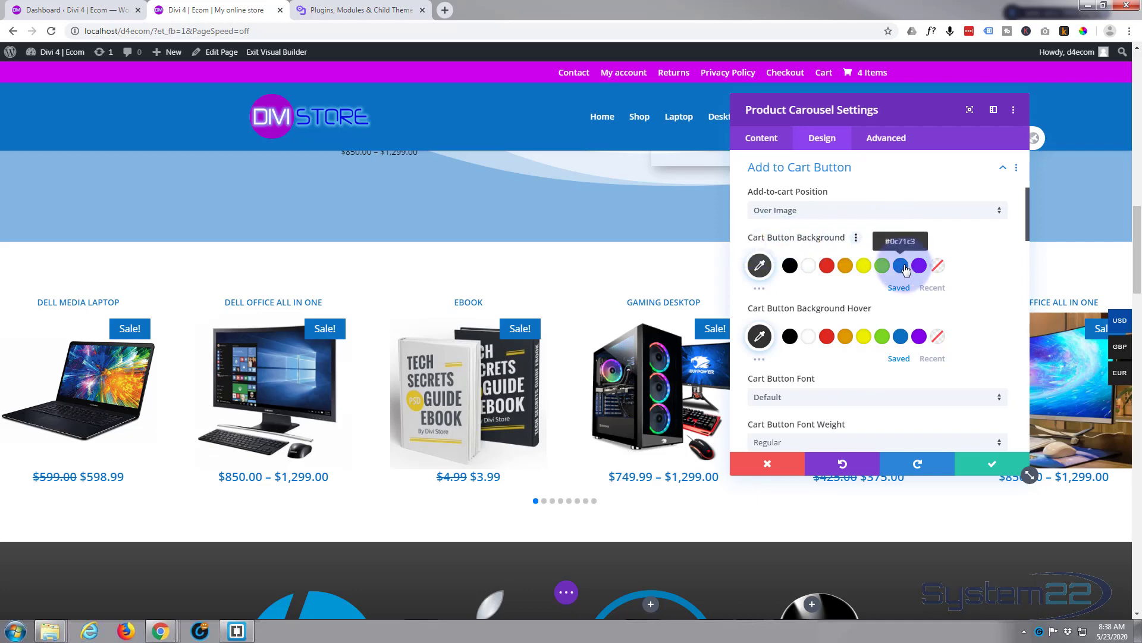
pyautogui.moveTo(438, 462)
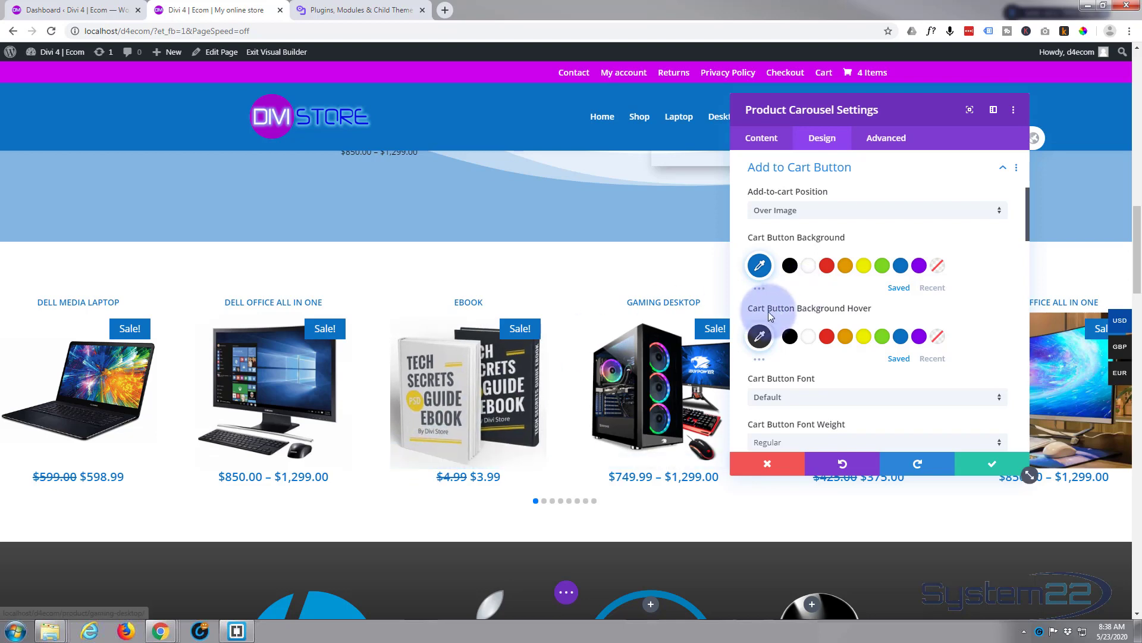
pyautogui.click(920, 338)
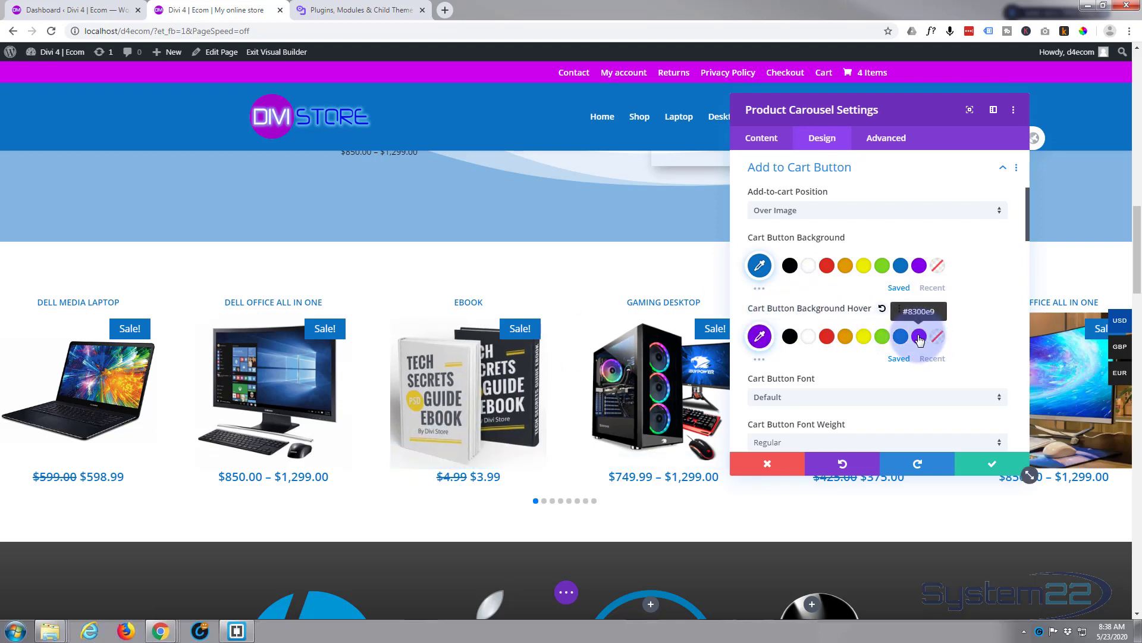
pyautogui.moveTo(455, 461)
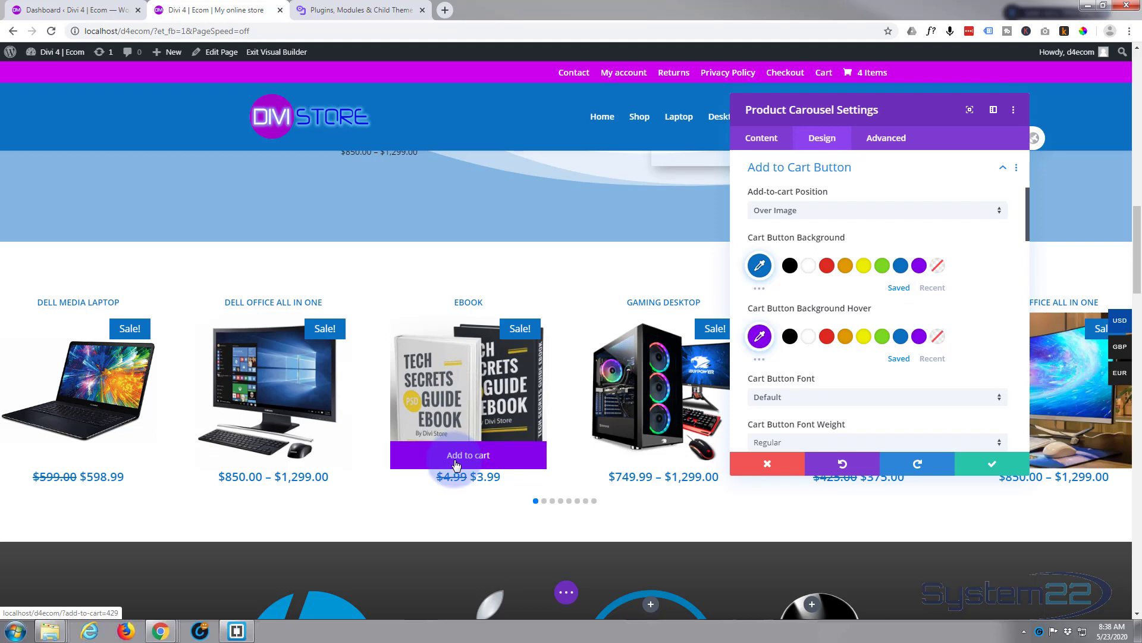
# - Set the Add to Cart button's font weight to Semi Bold
pyautogui.scroll(-2, 869, 334)
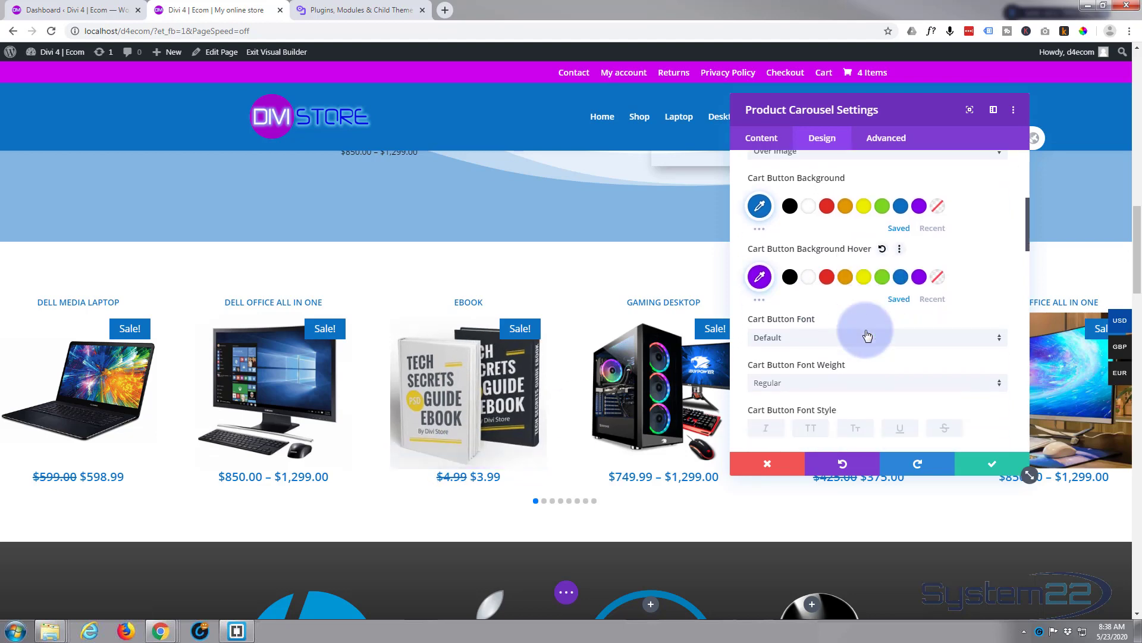
pyautogui.scroll(-2, 868, 337)
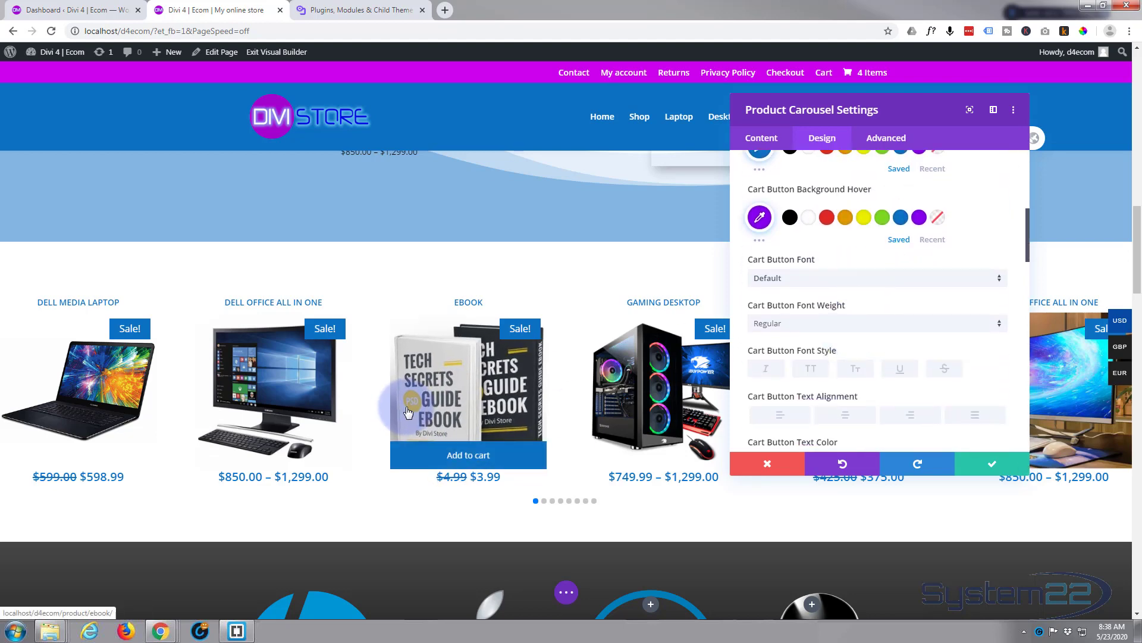
pyautogui.click(814, 323)
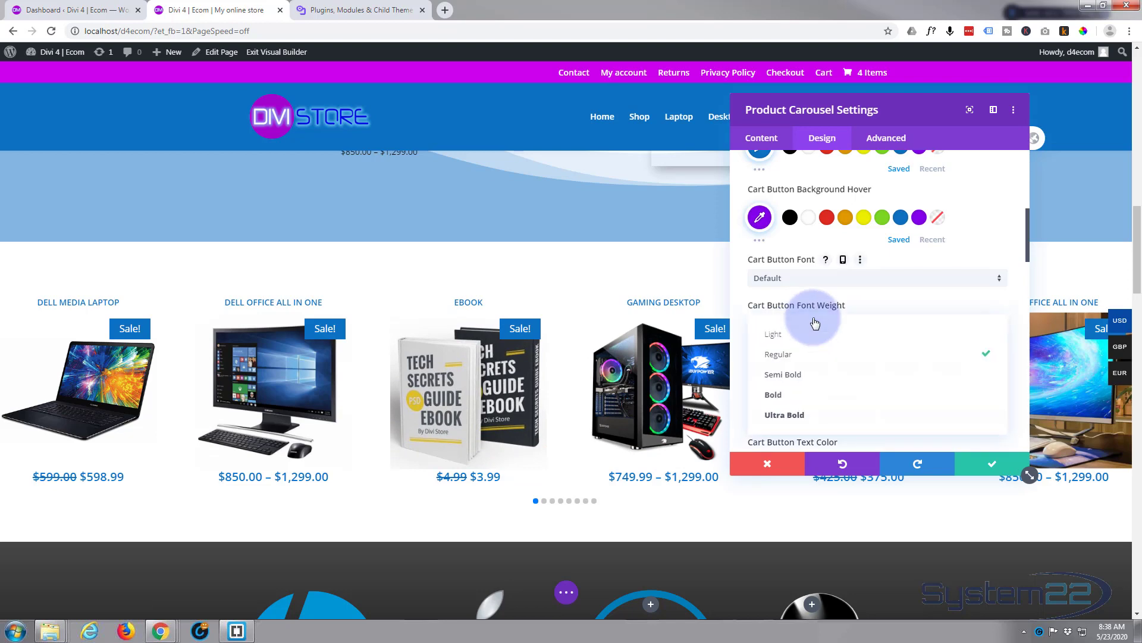
pyautogui.click(789, 377)
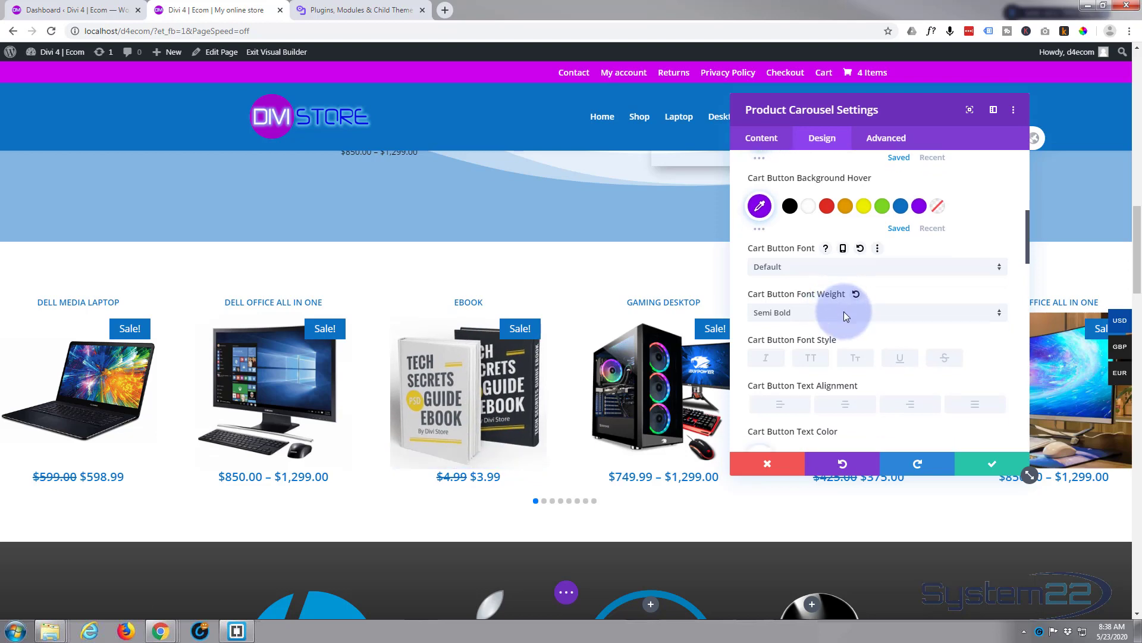
# - Review the carousel's arrow settings and remaining design options, and save the Product Carousel module settings
pyautogui.scroll(-6, 844, 312)
pyautogui.scroll(-6, 844, 309)
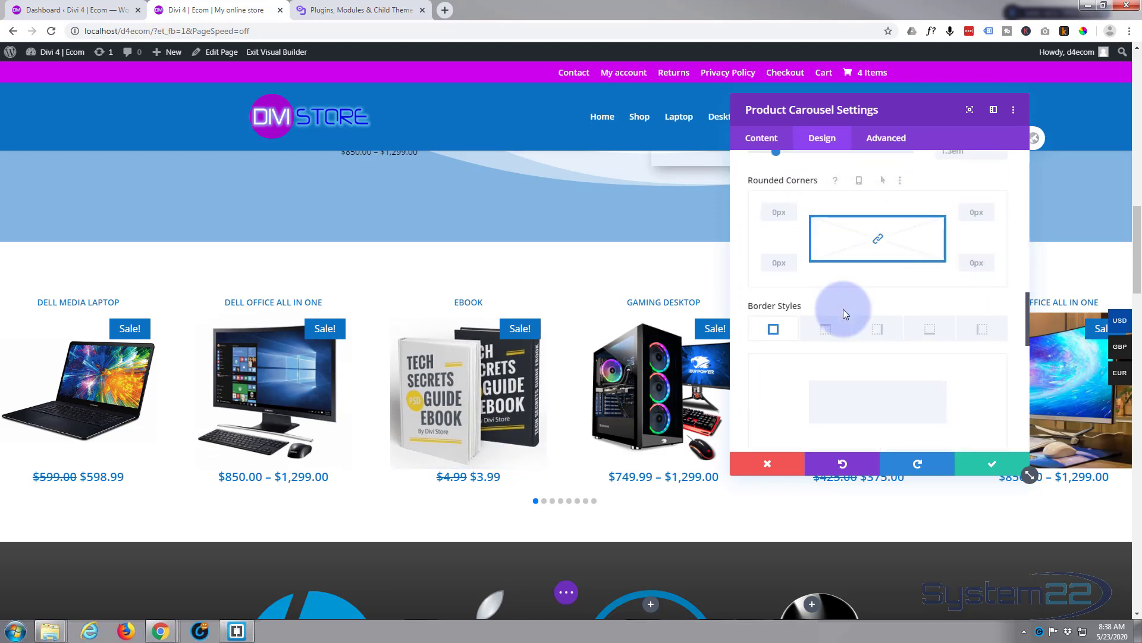
pyautogui.scroll(-1, 846, 314)
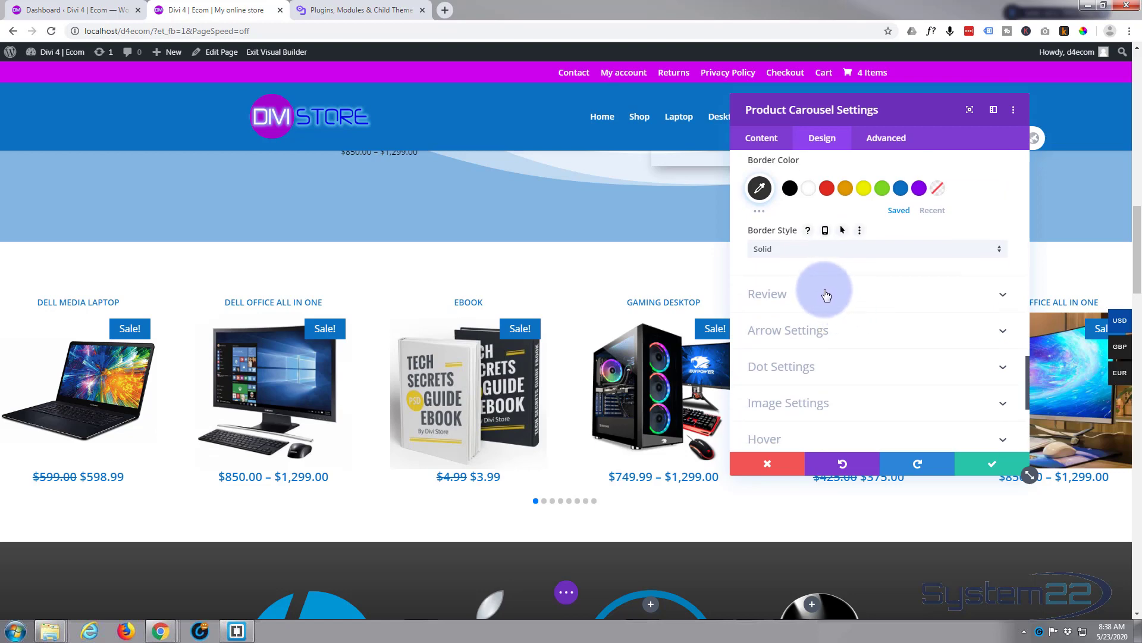
pyautogui.click(855, 333)
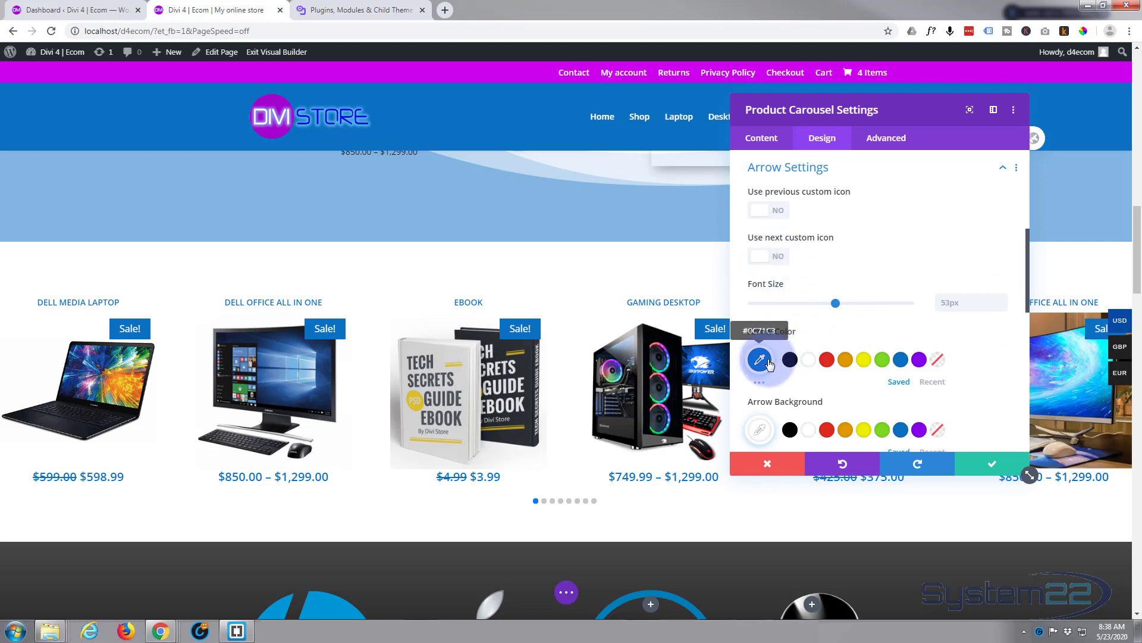
pyautogui.scroll(-4, 847, 314)
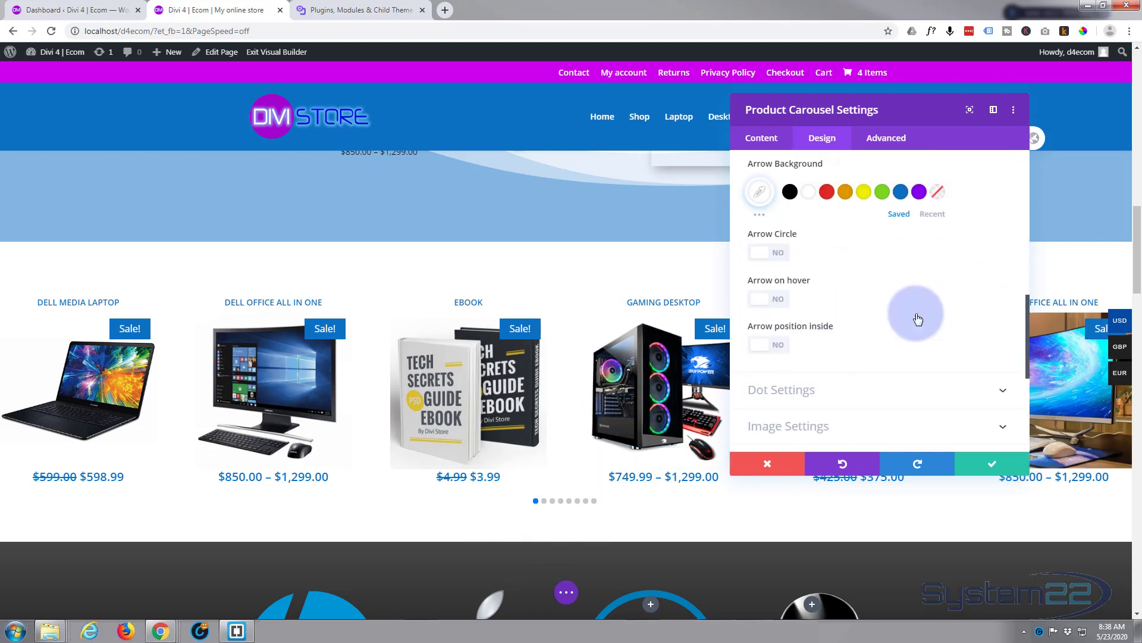
pyautogui.scroll(-2, 887, 309)
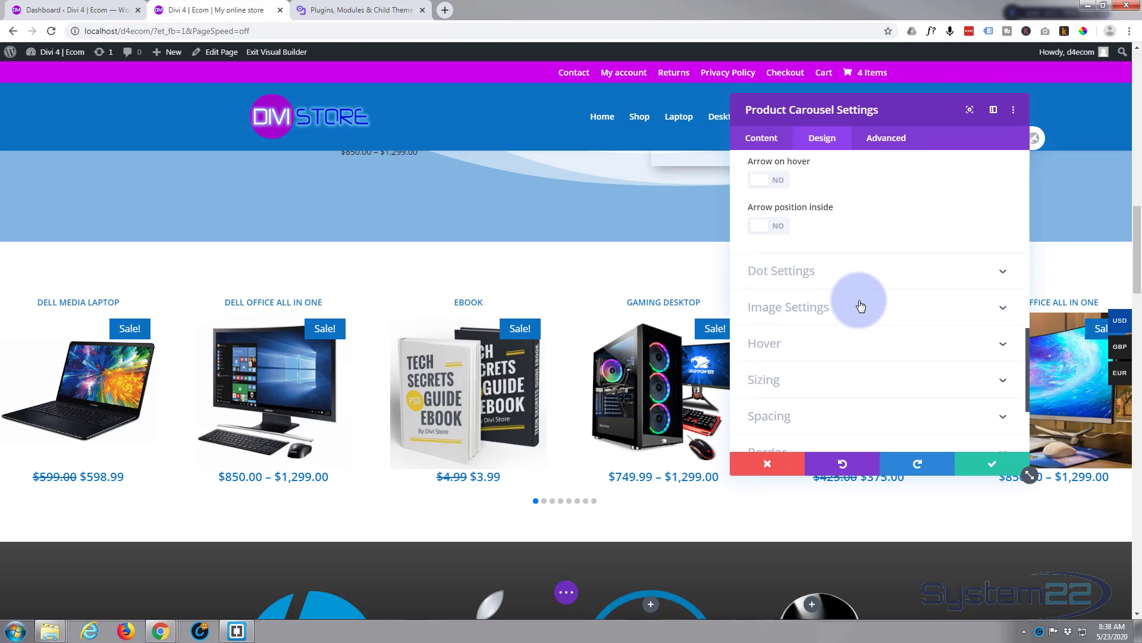
pyautogui.scroll(-1, 861, 306)
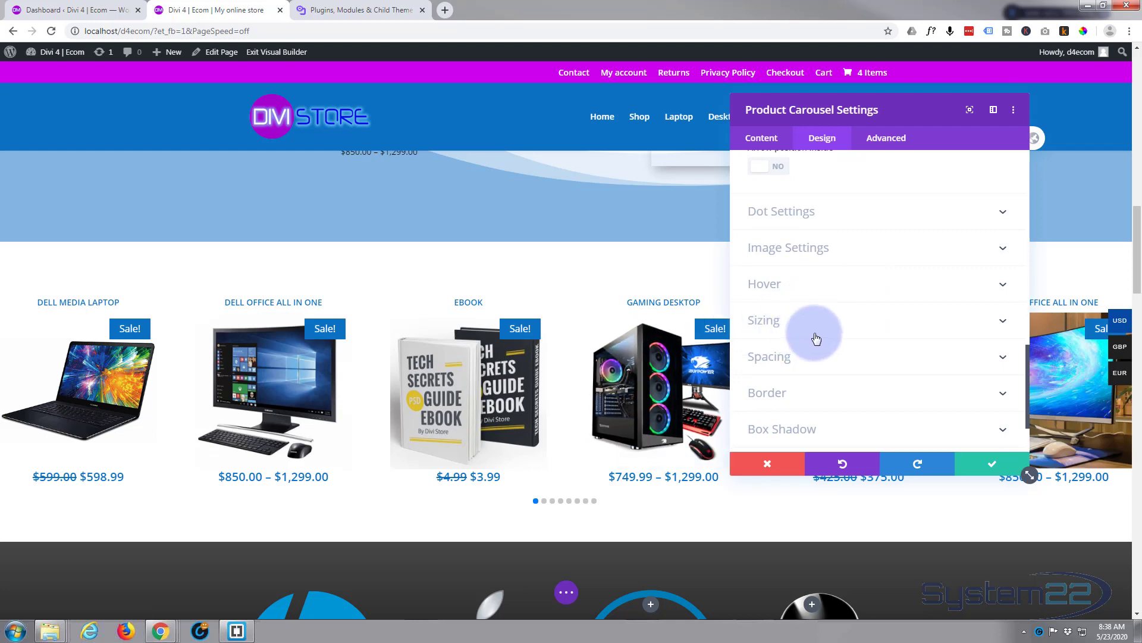
pyautogui.scroll(-2, 849, 339)
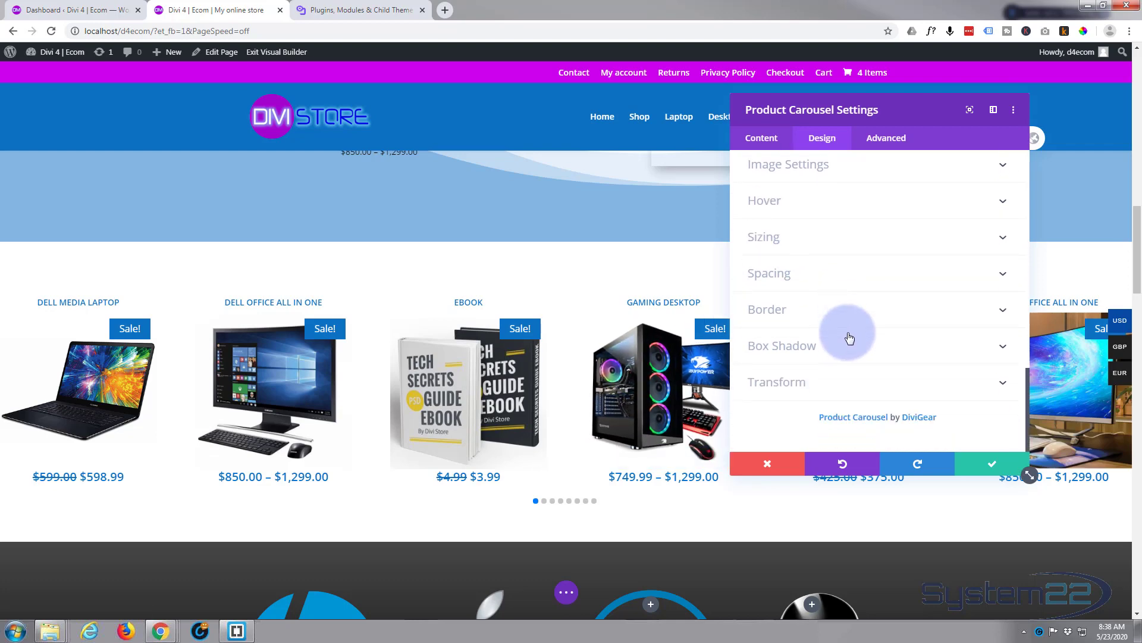
pyautogui.scroll(4, 849, 339)
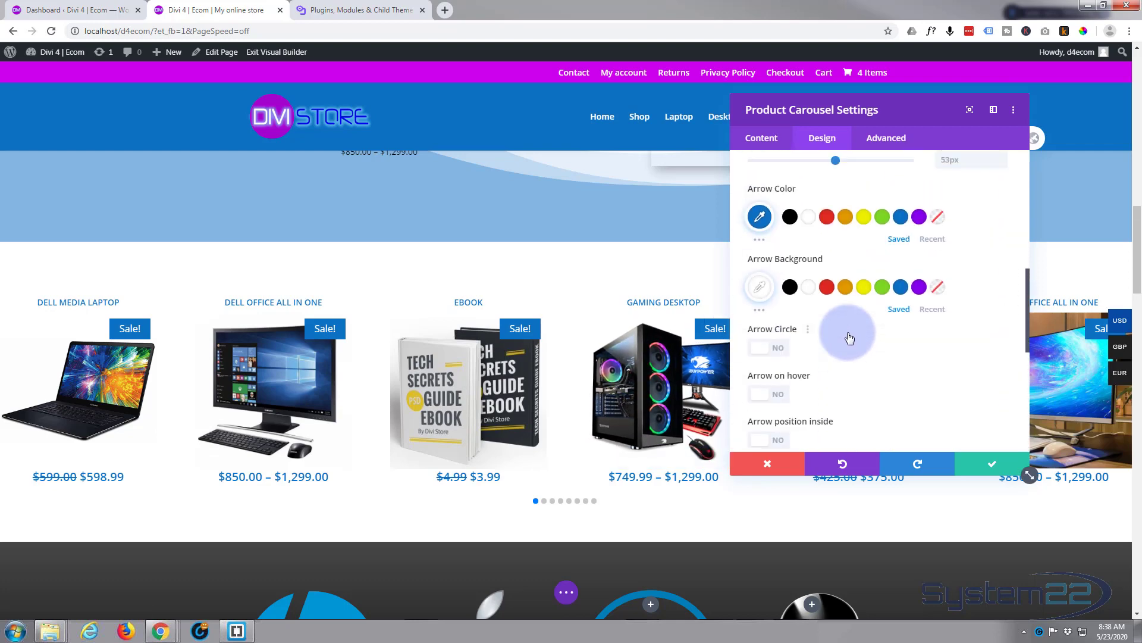
pyautogui.scroll(5, 848, 332)
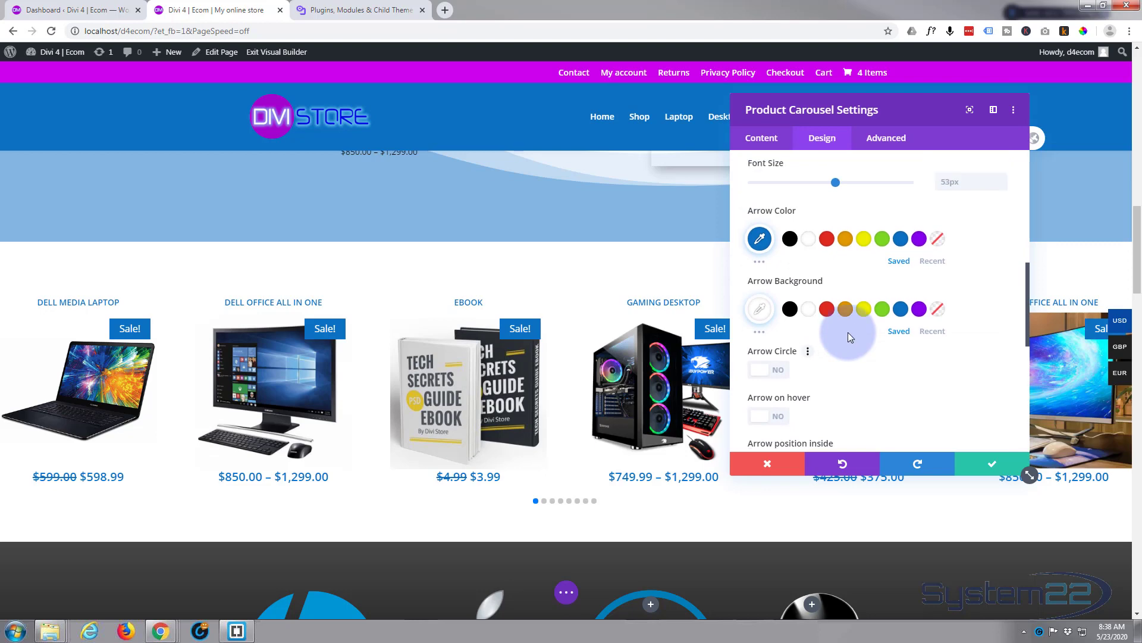
pyautogui.click(987, 467)
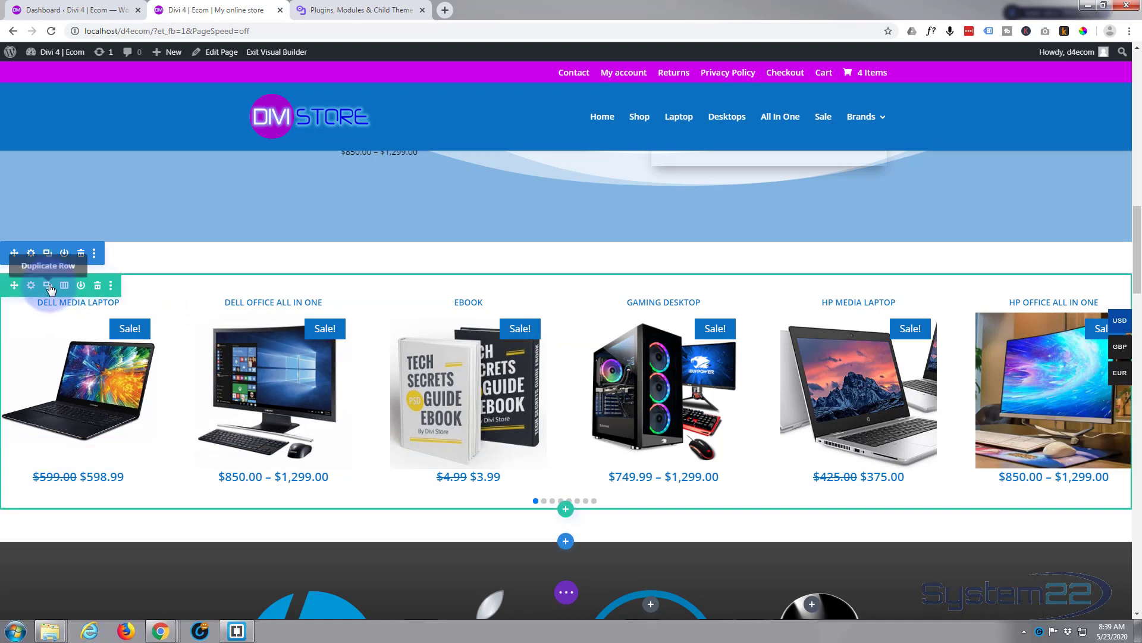
# - Set the carousel section's top and bottom padding to 0px and save the section settings
pyautogui.click(32, 255)
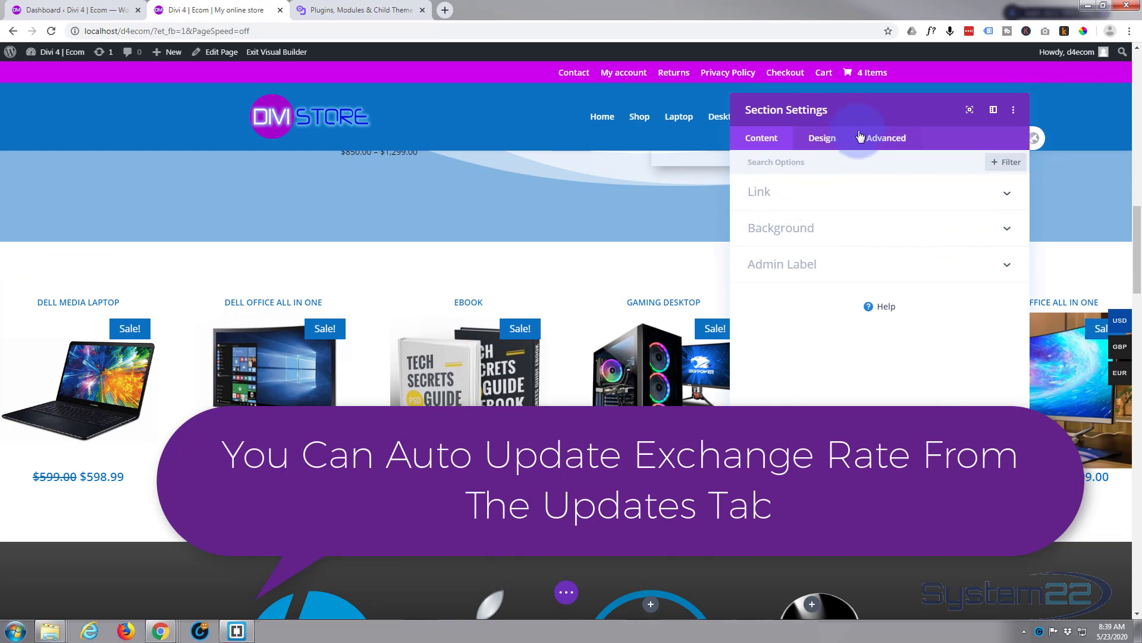
pyautogui.click(830, 139)
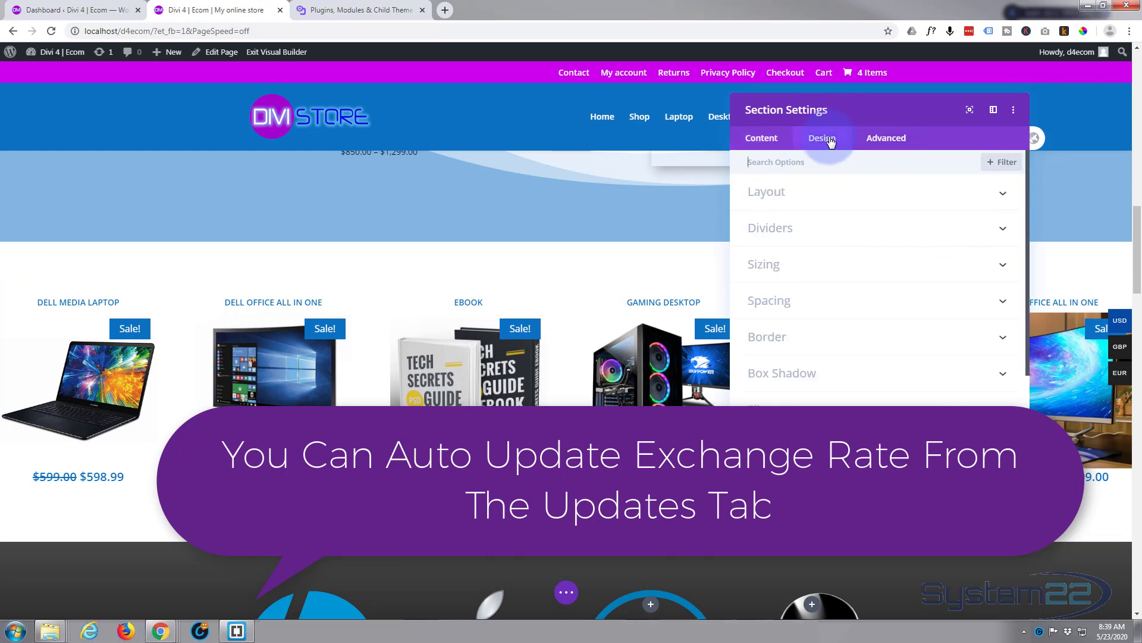
pyautogui.click(852, 293)
pyautogui.click(779, 266)
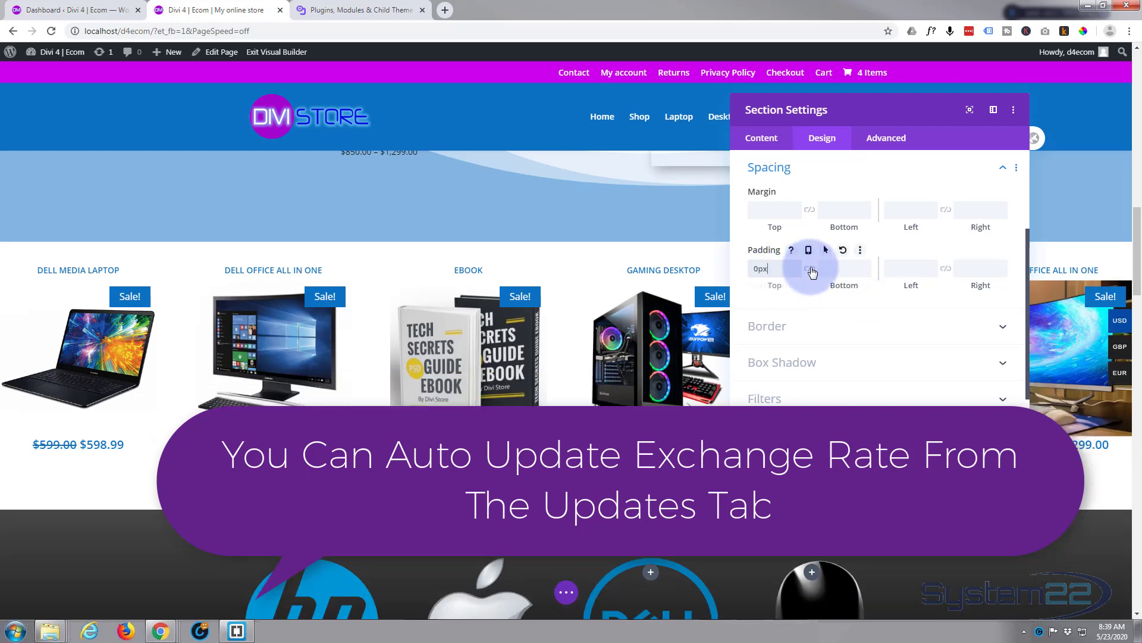
pyautogui.click(810, 269)
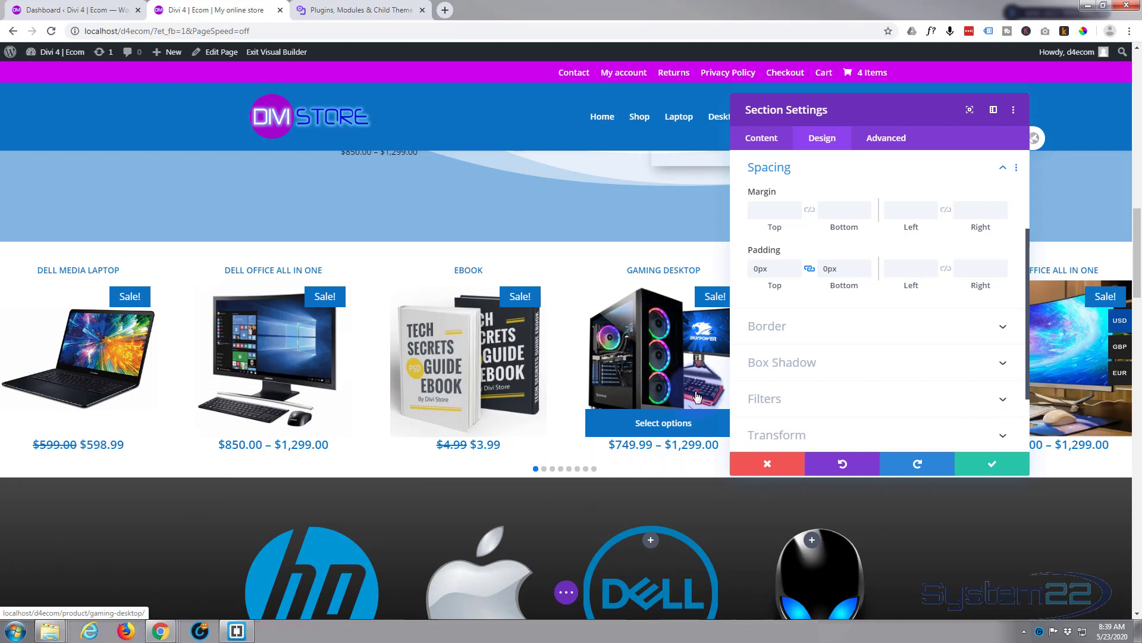
pyautogui.click(1005, 466)
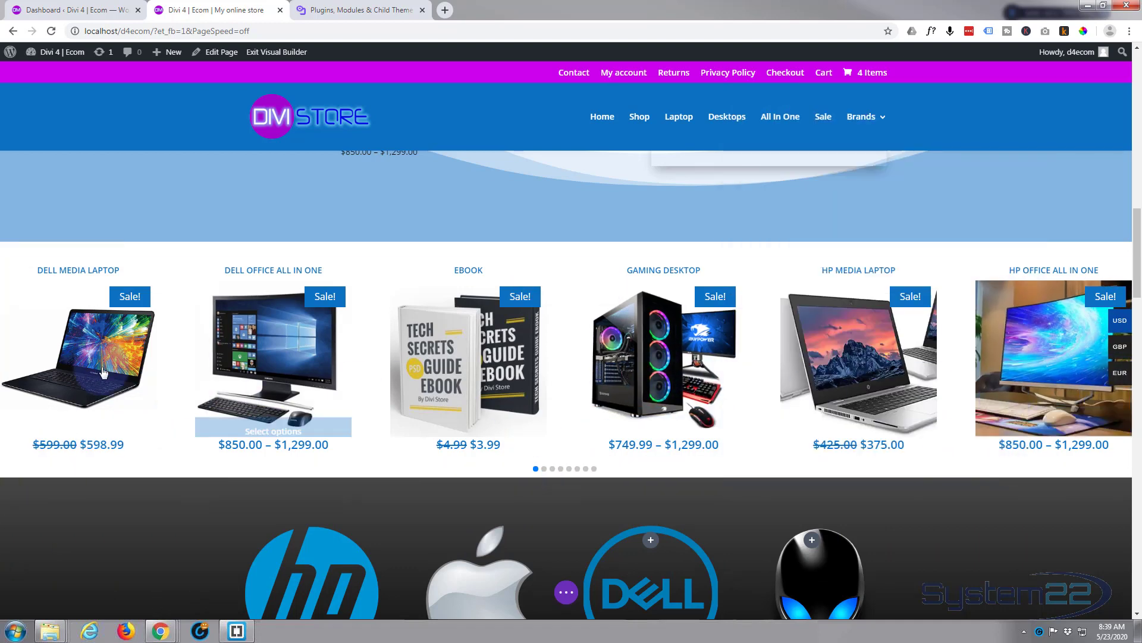
# - Set the carousel row's left and right padding to 50px and save the row settings
pyautogui.moveTo(1124, 321)
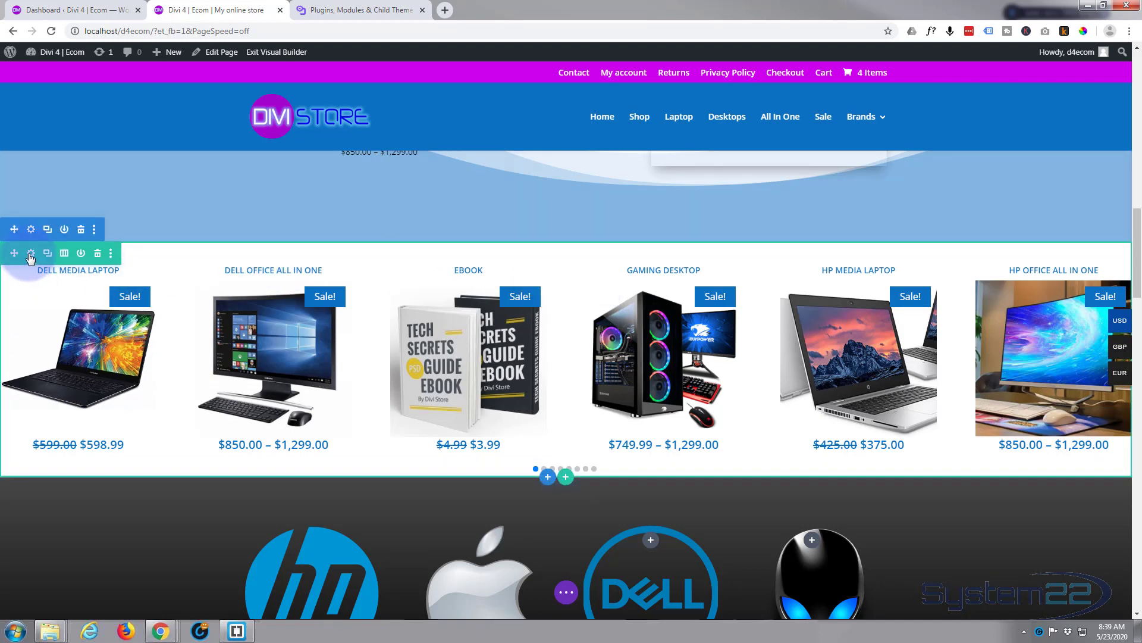
pyautogui.click(28, 253)
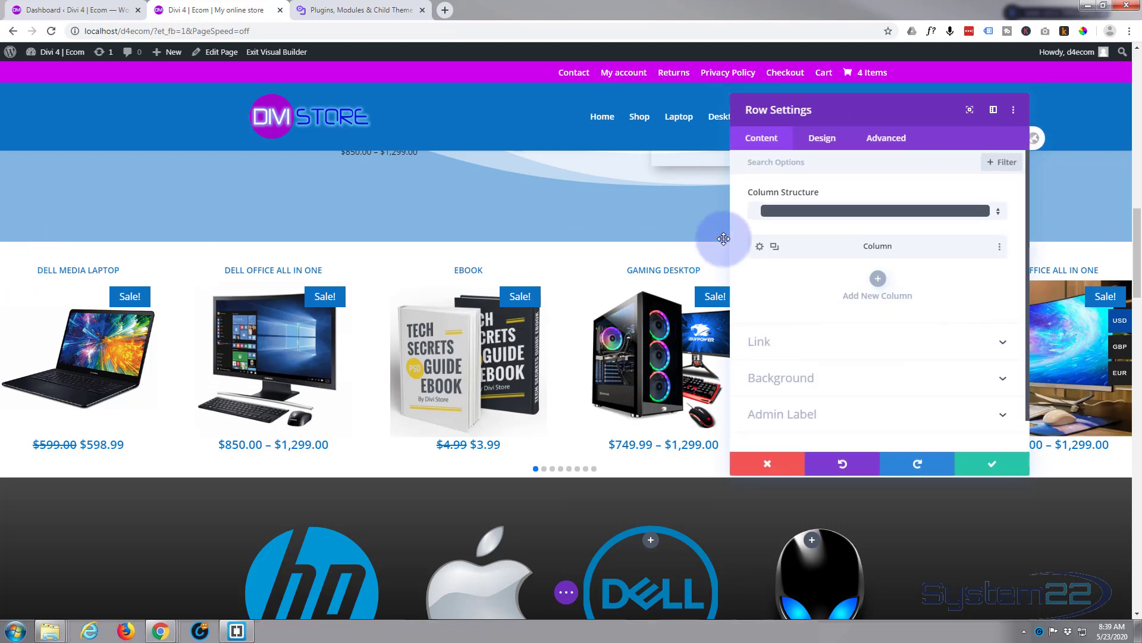
pyautogui.click(825, 140)
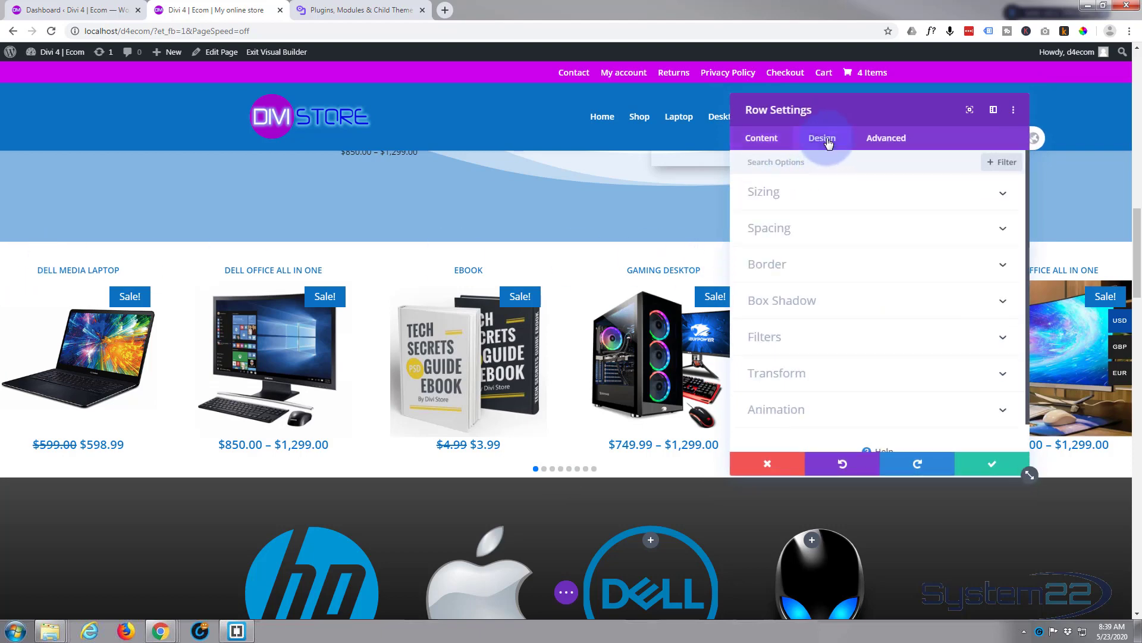
pyautogui.click(863, 230)
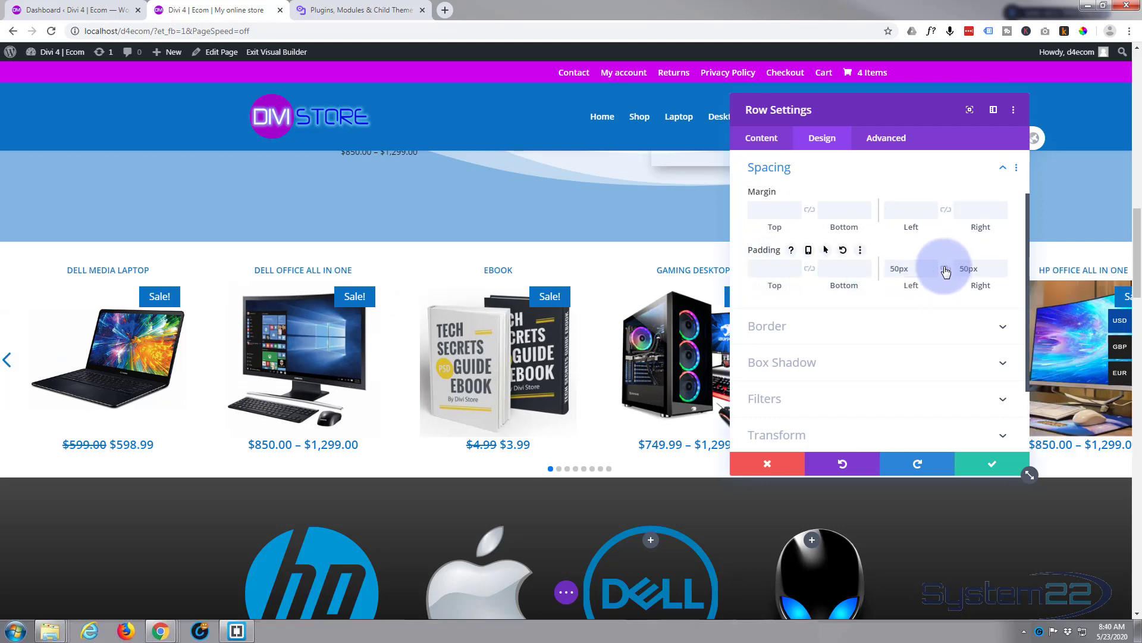
pyautogui.click(946, 270)
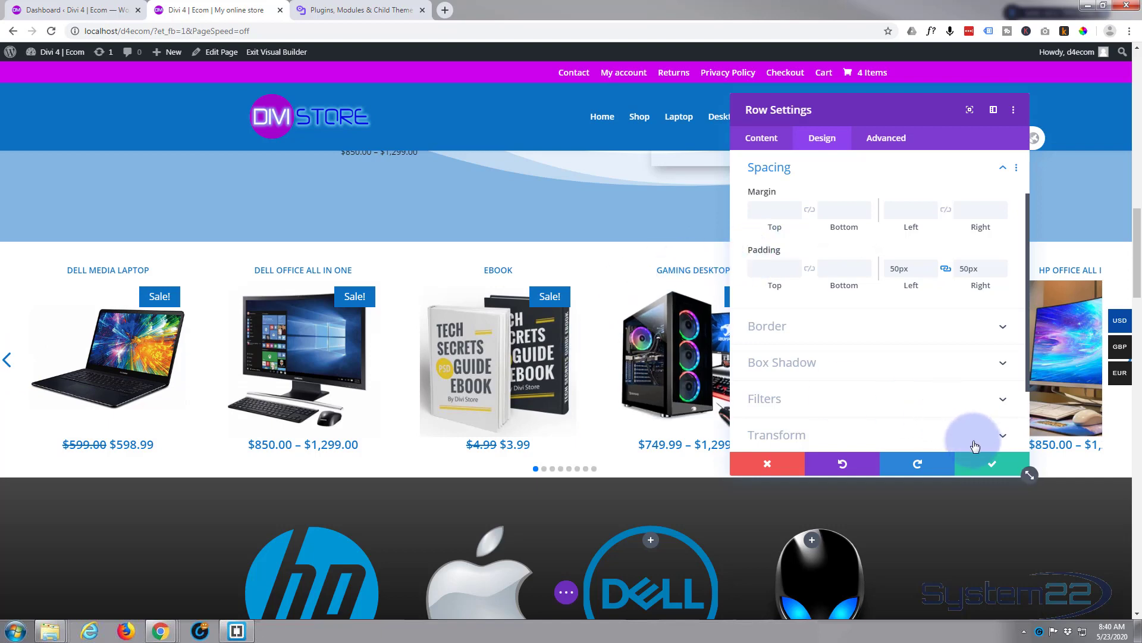
pyautogui.click(986, 468)
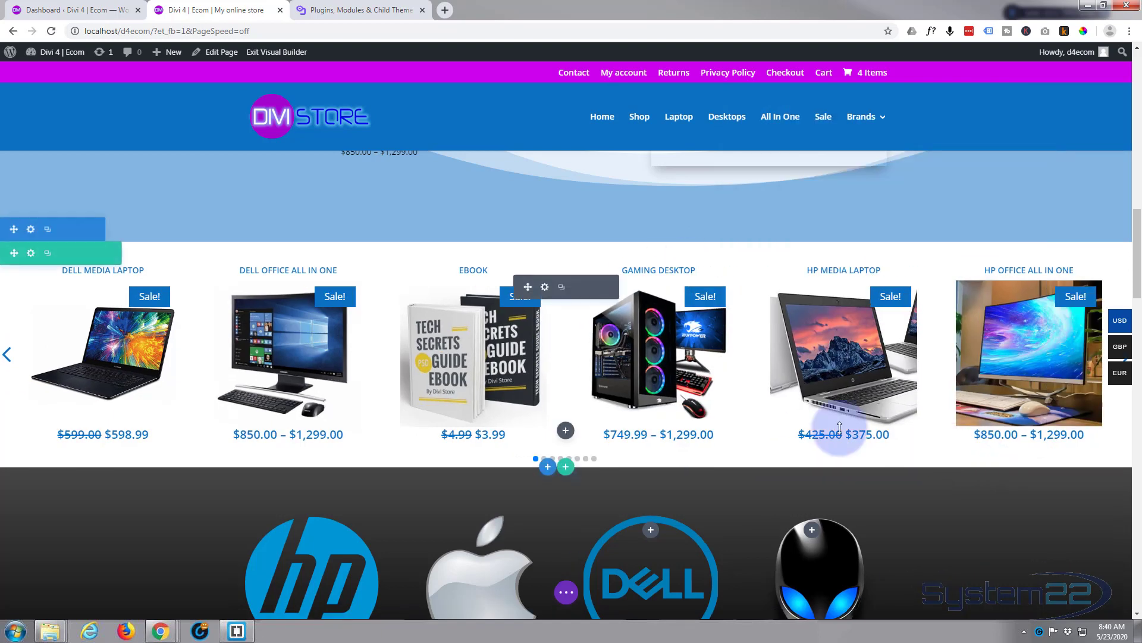
# - Save the page, exit the Visual Builder, and check the product carousel on the live home page
pyautogui.click(567, 596)
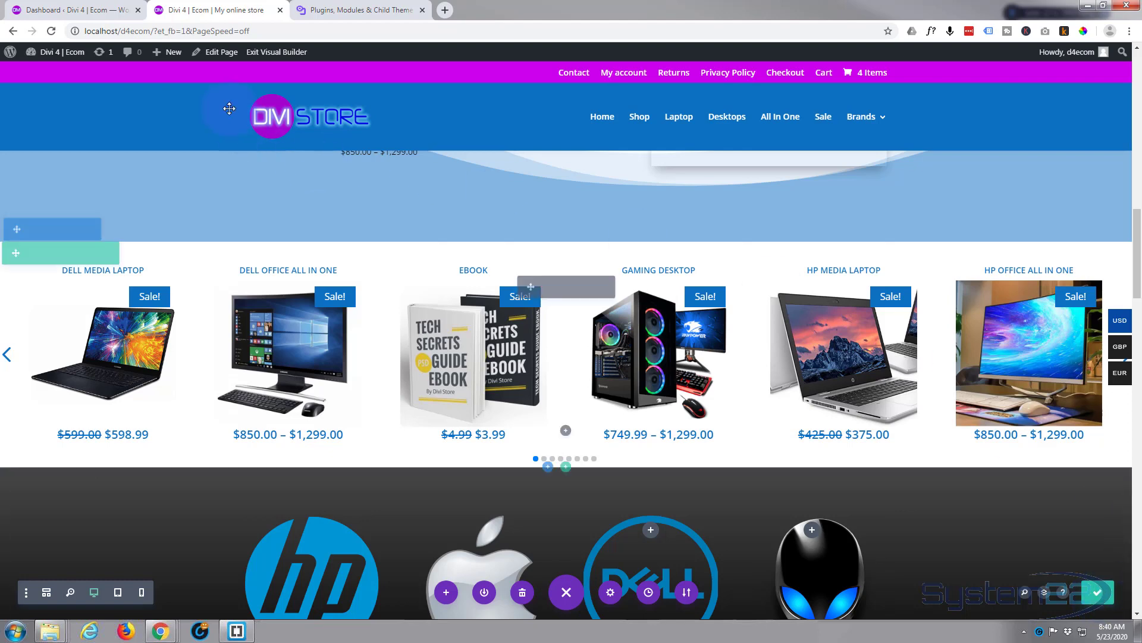
pyautogui.click(274, 53)
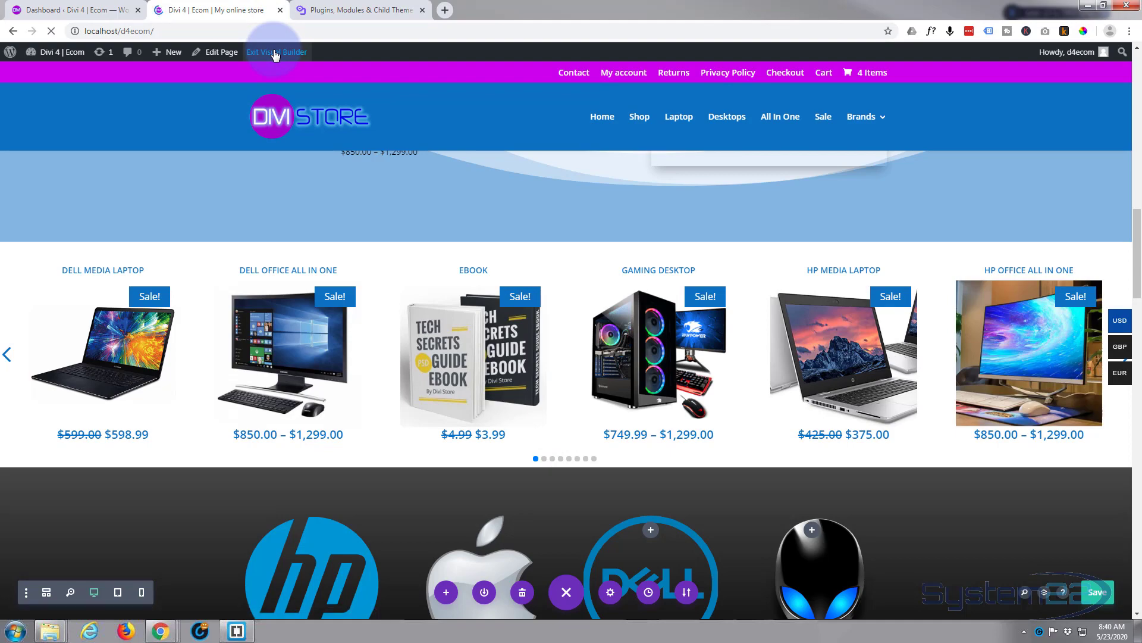
pyautogui.scroll(-5, 288, 84)
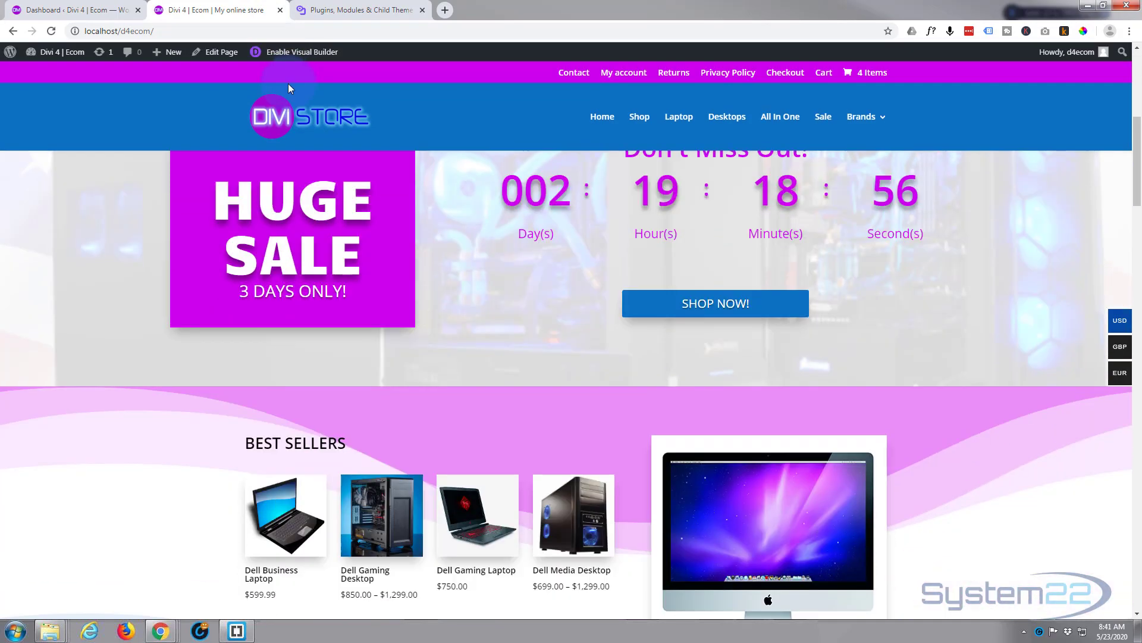
pyautogui.scroll(-10, 288, 84)
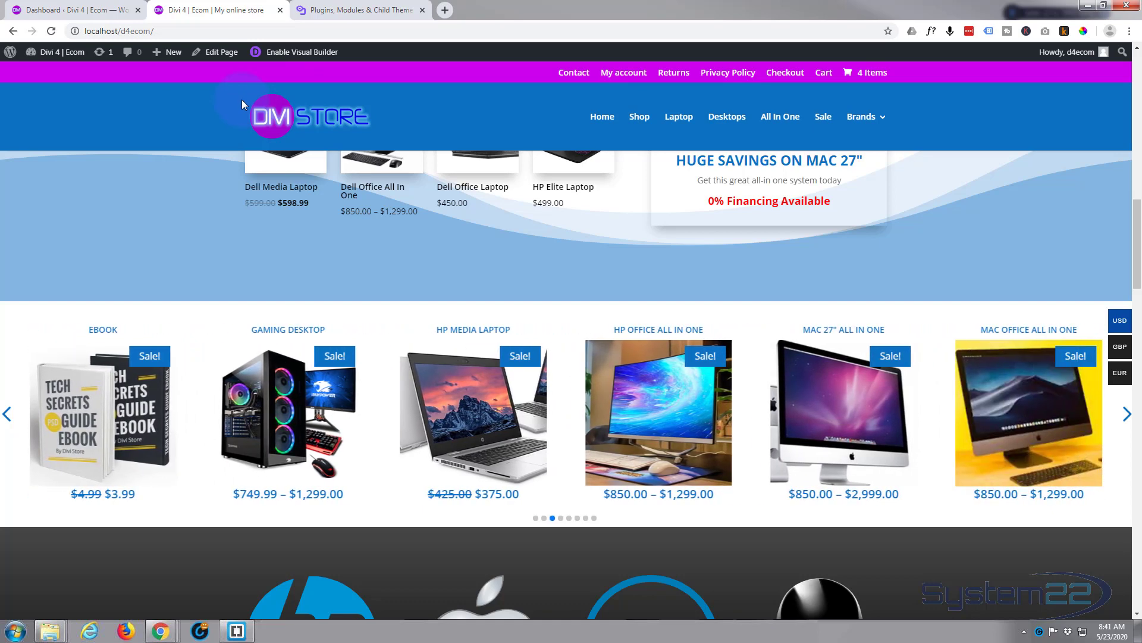
# - Open the Mac 27" All In One product from the carousel, look over its page, and return to the home page
pyautogui.click(816, 407)
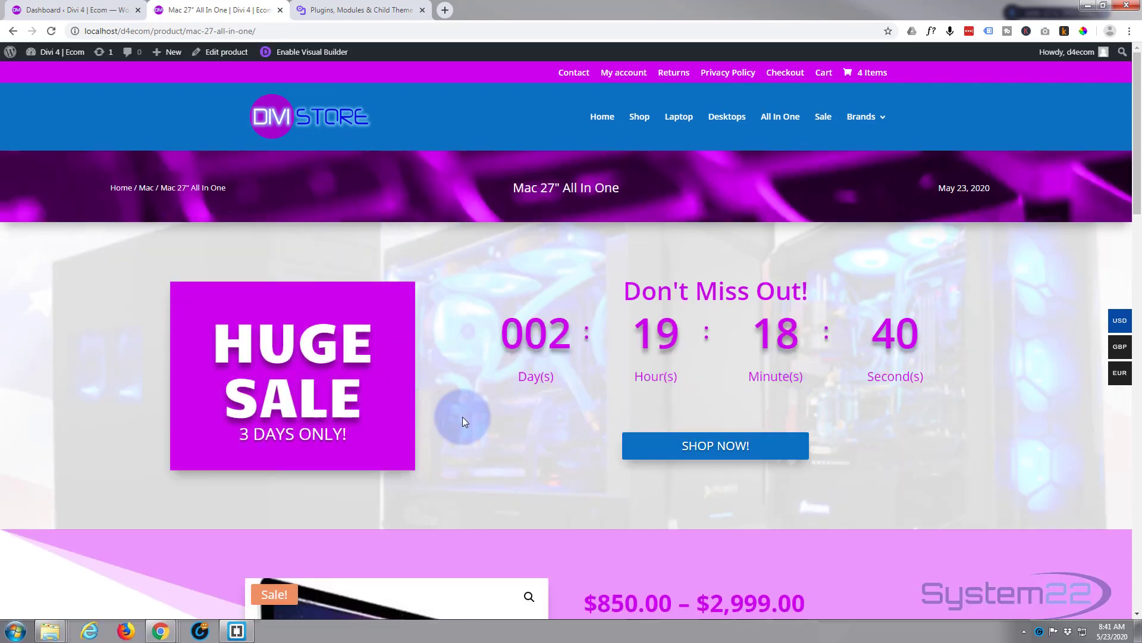
pyautogui.scroll(-7, 463, 421)
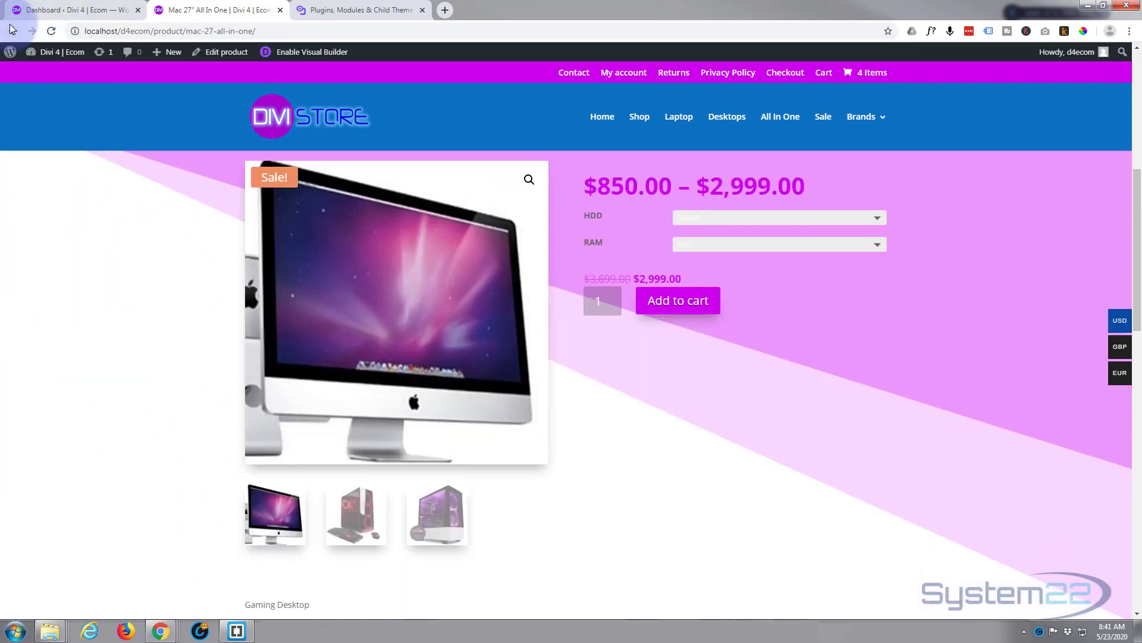
pyautogui.click(13, 31)
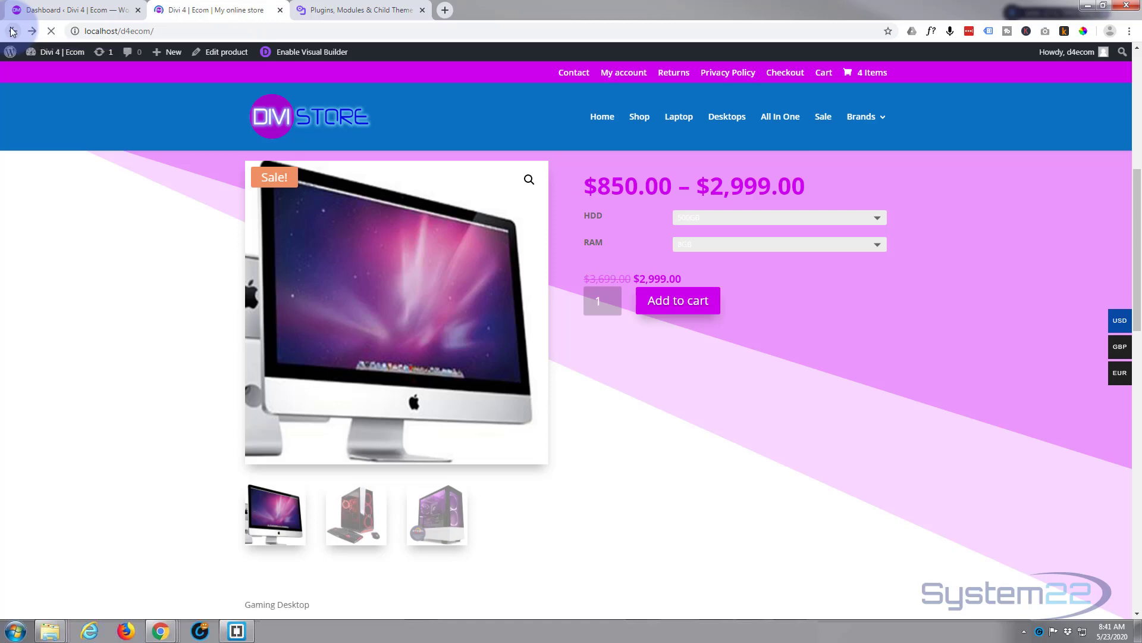